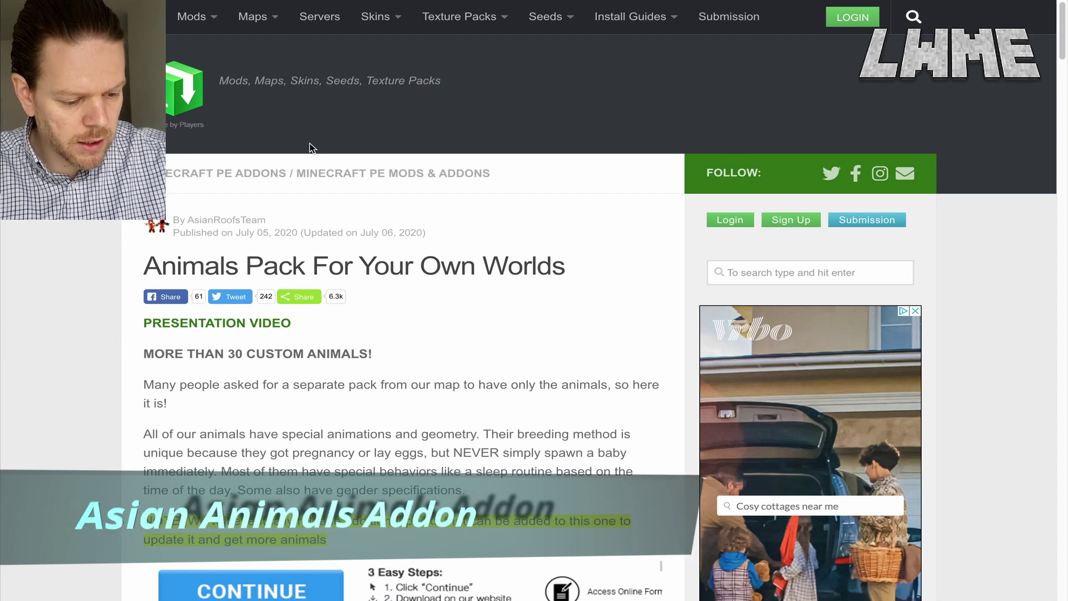
Download the ARanimalsB and ARanimalsR .mcpack files and start the Reptiles Pack MediaFire download
scroll(291, 215, down, 2)
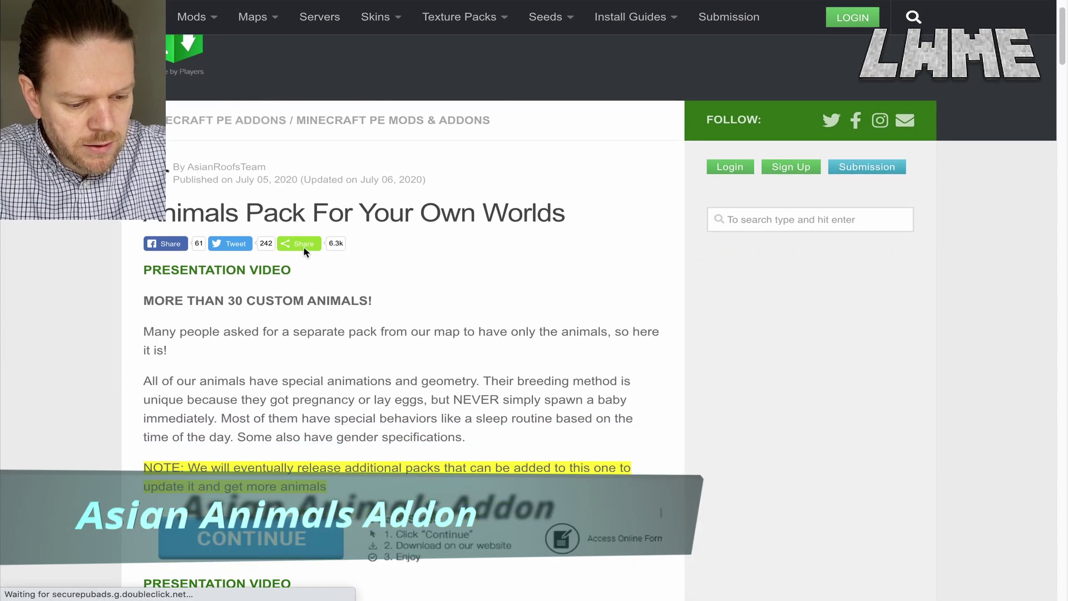
scroll(309, 218, down, 15)
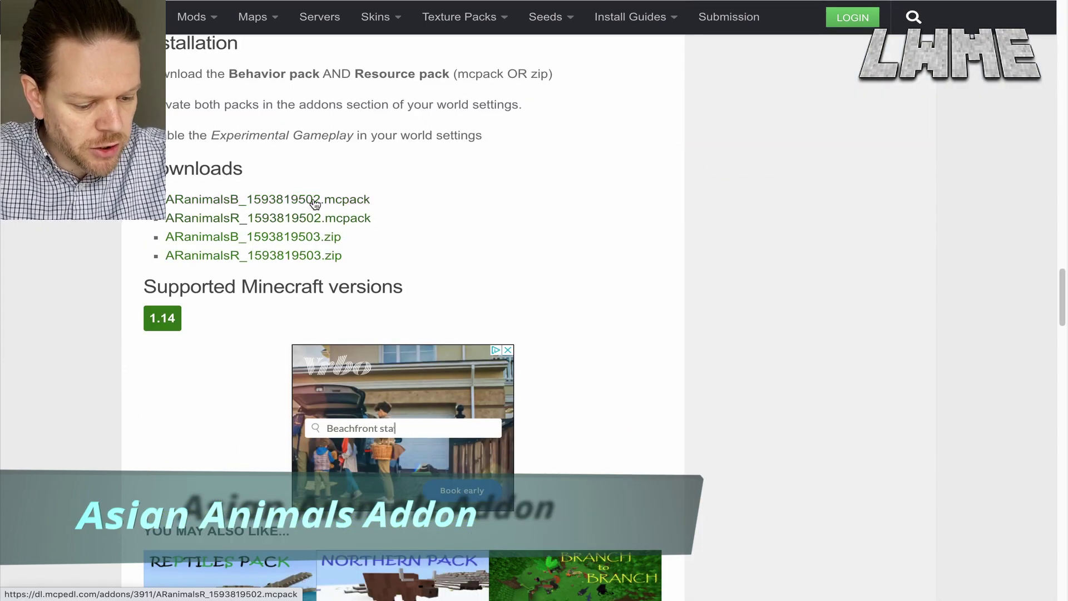
click(316, 204)
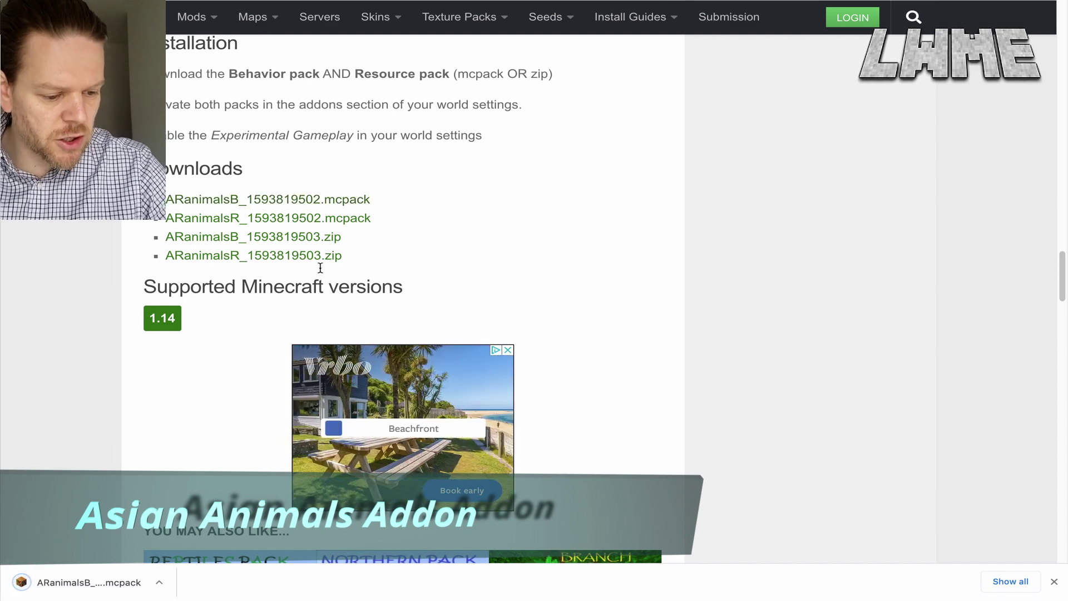
click(336, 218)
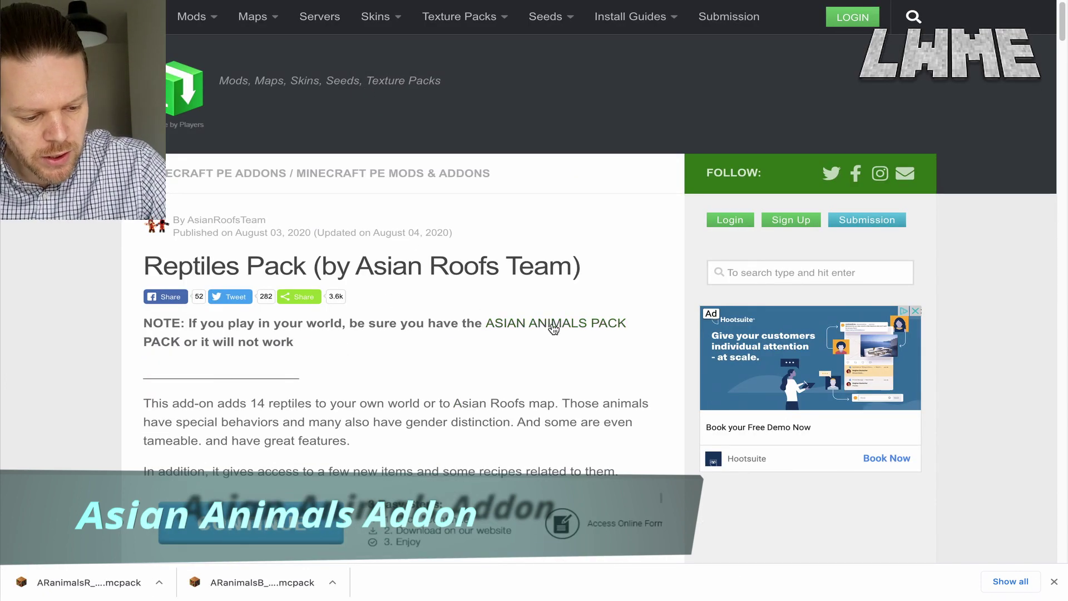
scroll(261, 427, down, 15)
click(258, 442)
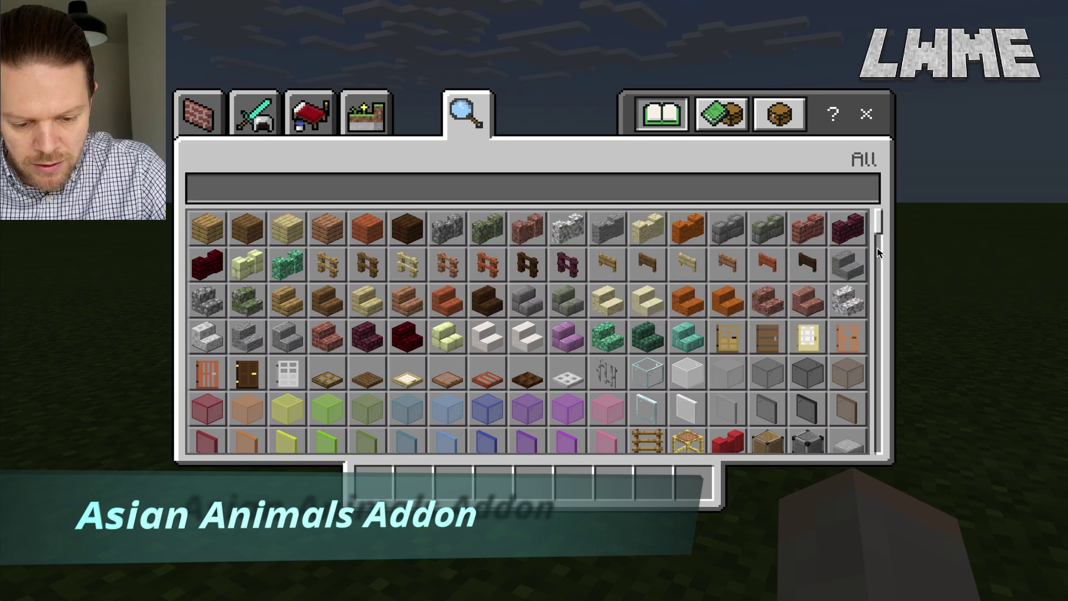
Move nine Asian animal spawn eggs, ending with Elephant (male), into the hotbar and exit the inventory
drag(878, 254, 878, 303)
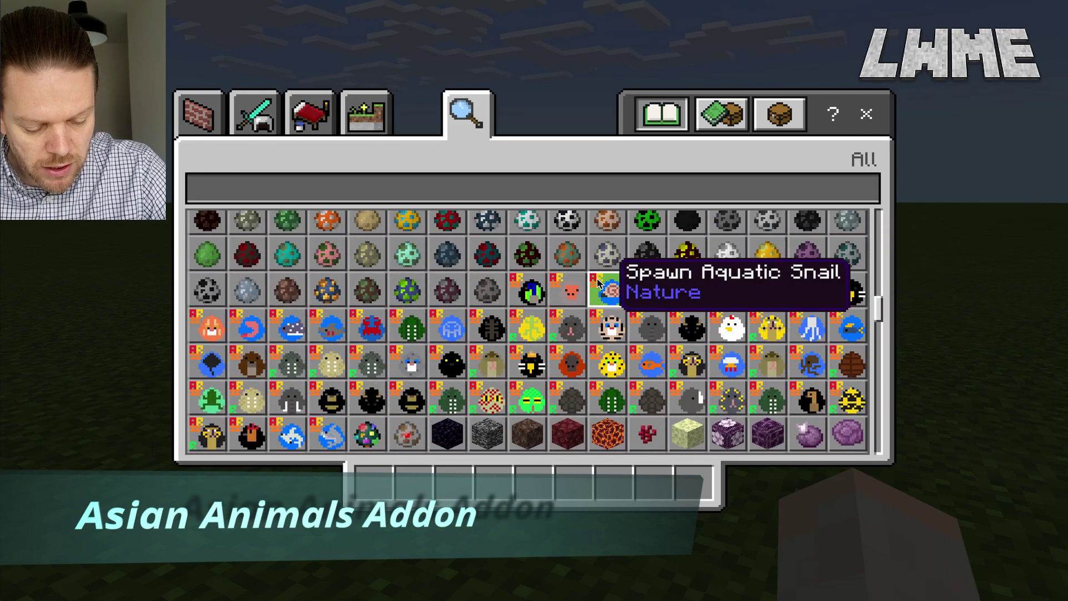
shift+click(611, 290)
shift+click(584, 284)
shift+click(690, 290)
shift+click(771, 290)
shift+click(857, 292)
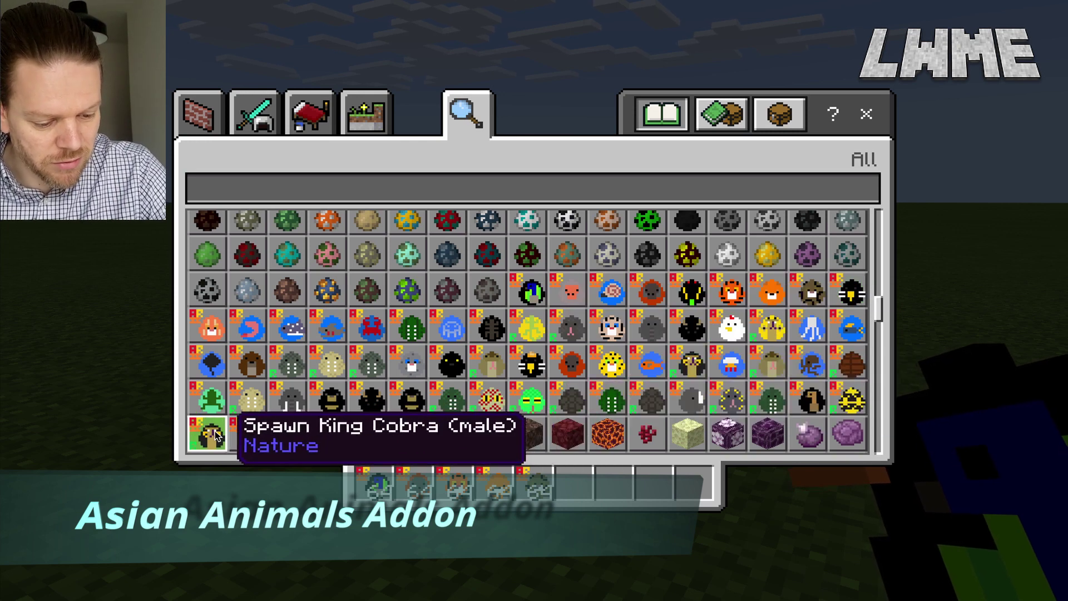
shift+click(591, 396)
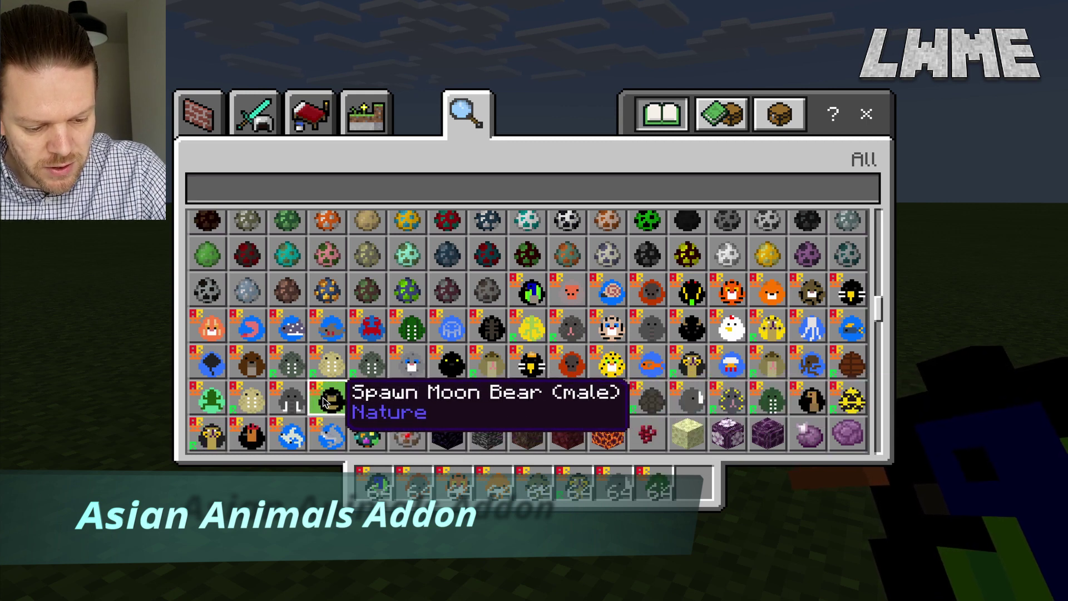
shift+click(294, 402)
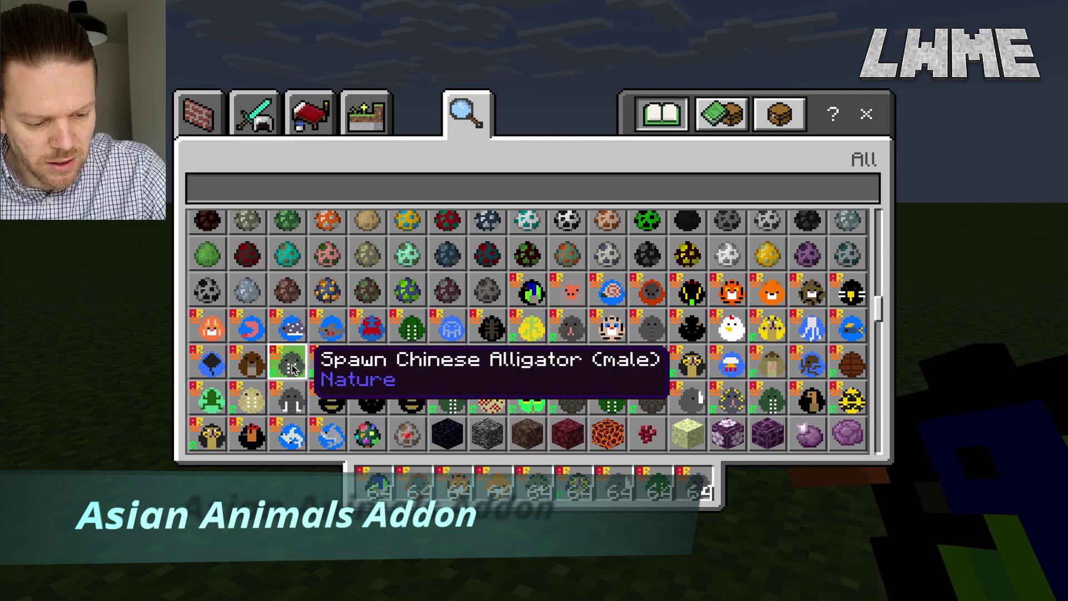
key(Escape)
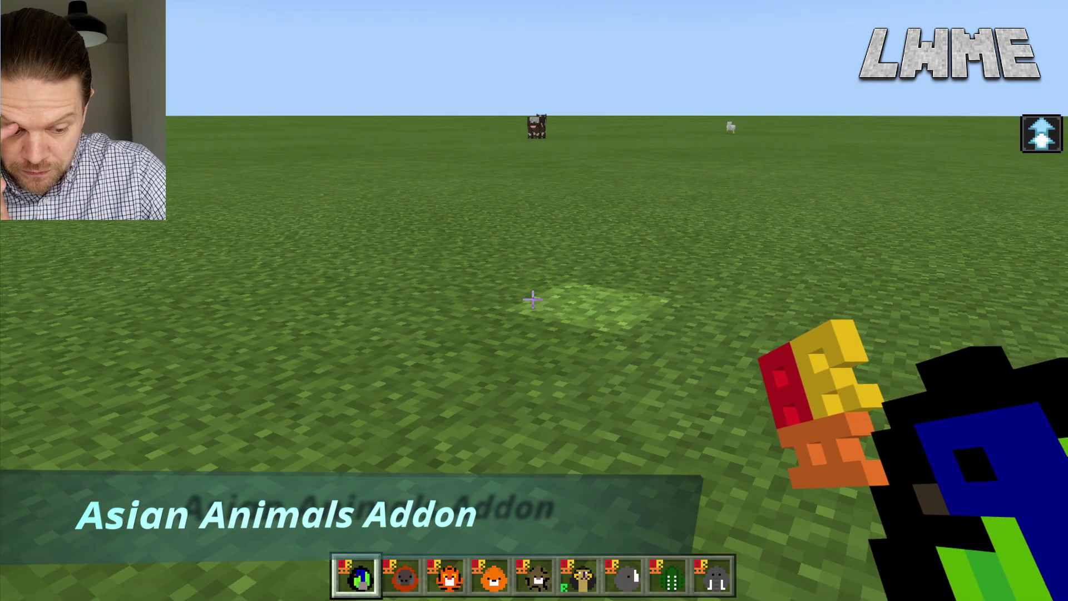
Spawn a peacock and an orangutan on the grass
right_click(534, 300)
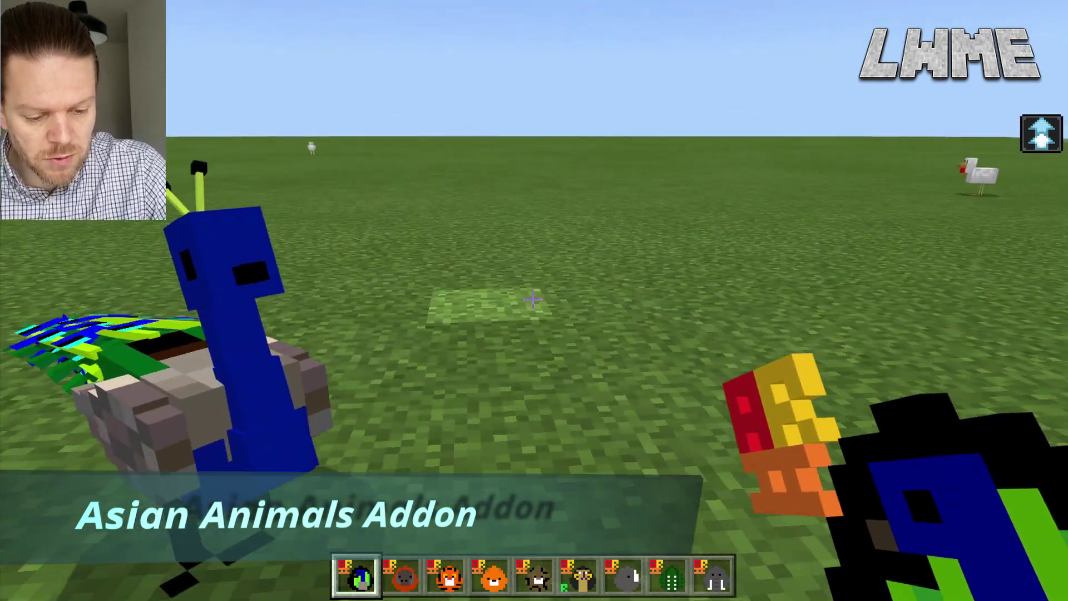
key(2)
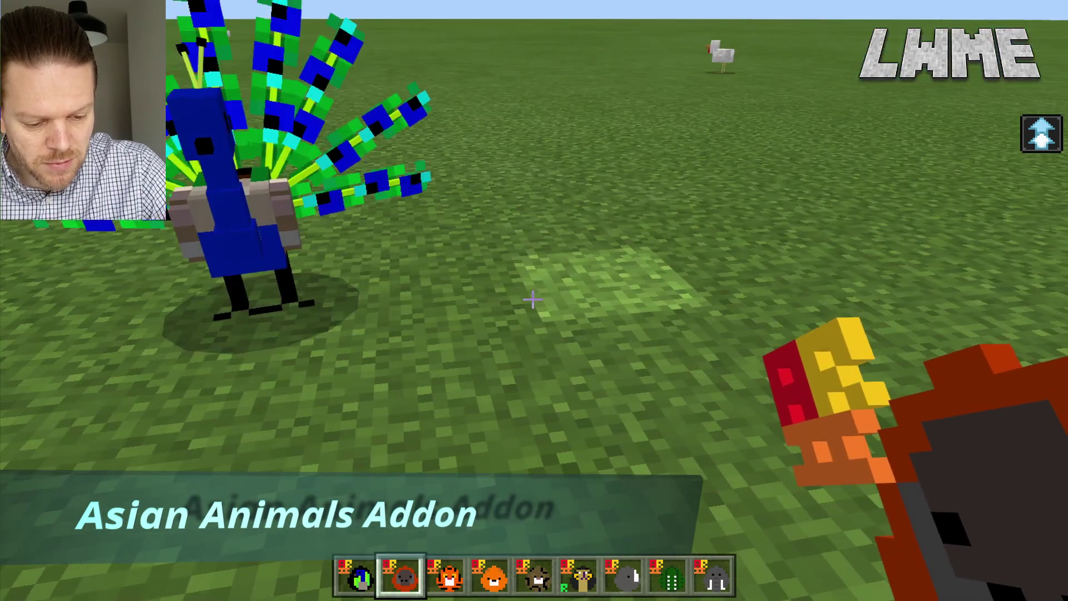
right_click(533, 301)
key(s)
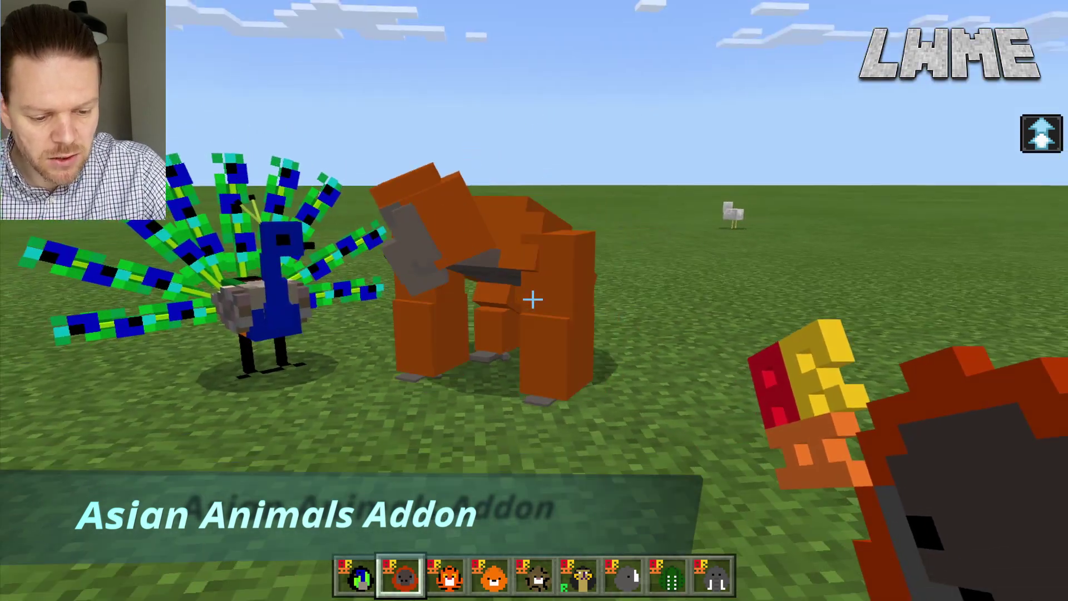
Spawn a tiger, a red panda, a clouded leopard and two king cobras
key(3)
right_click(533, 301)
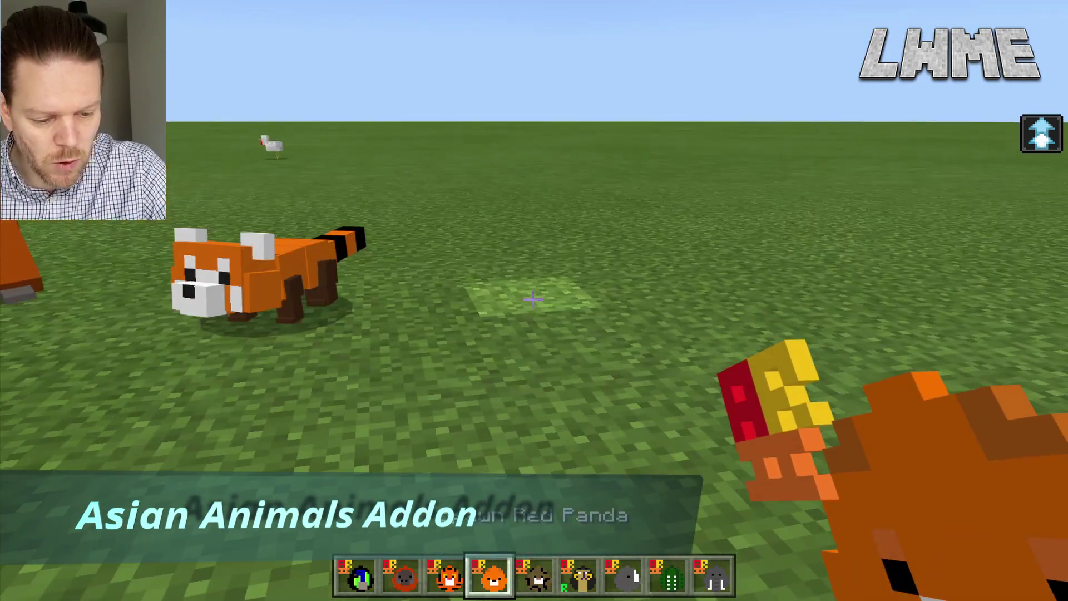
right_click(534, 301)
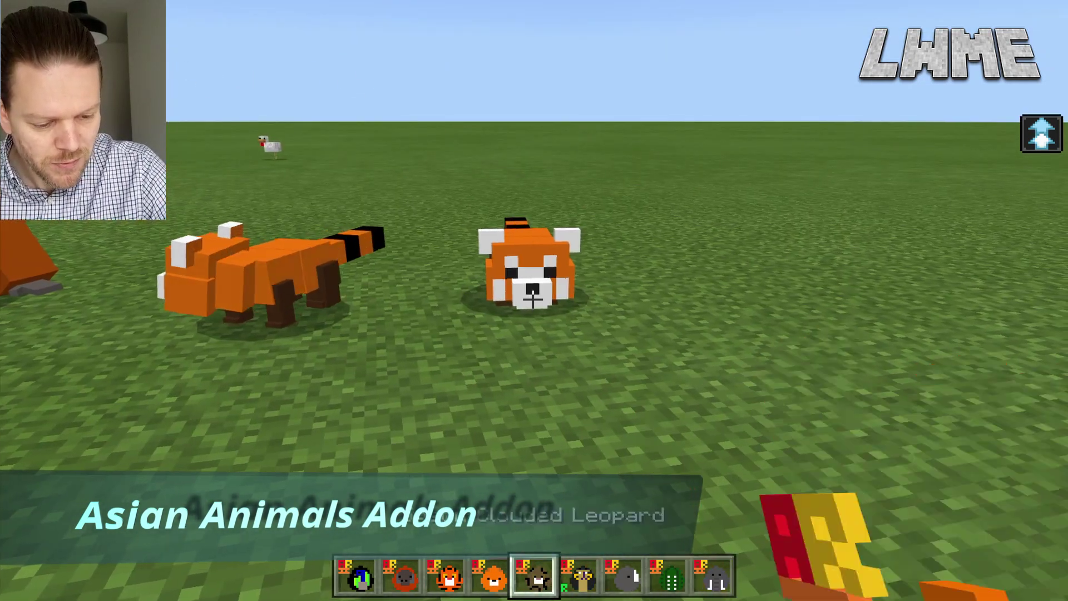
right_click(533, 300)
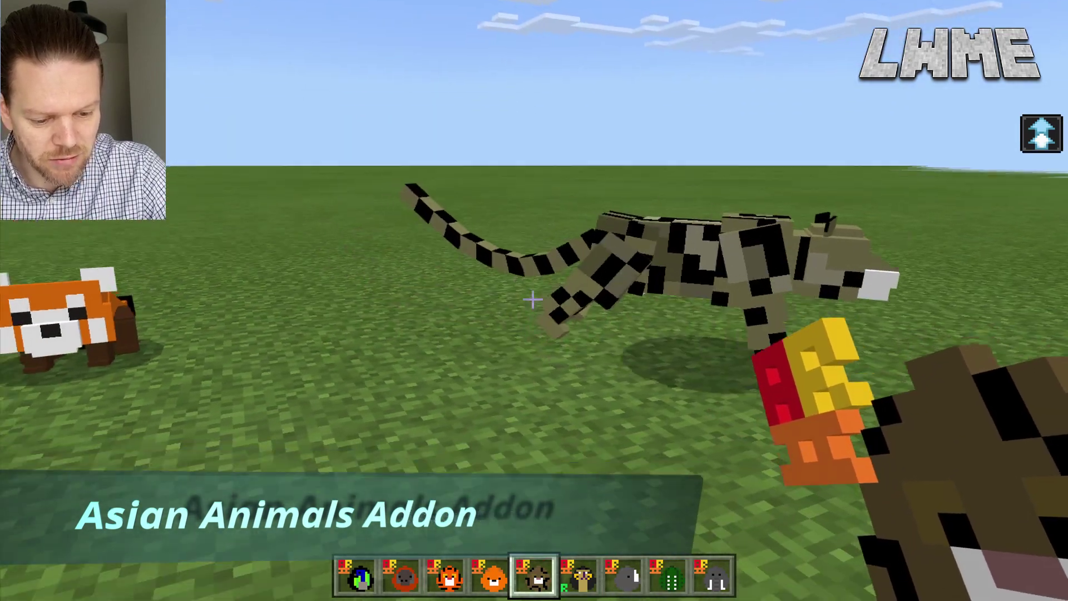
key(6)
right_click(533, 301)
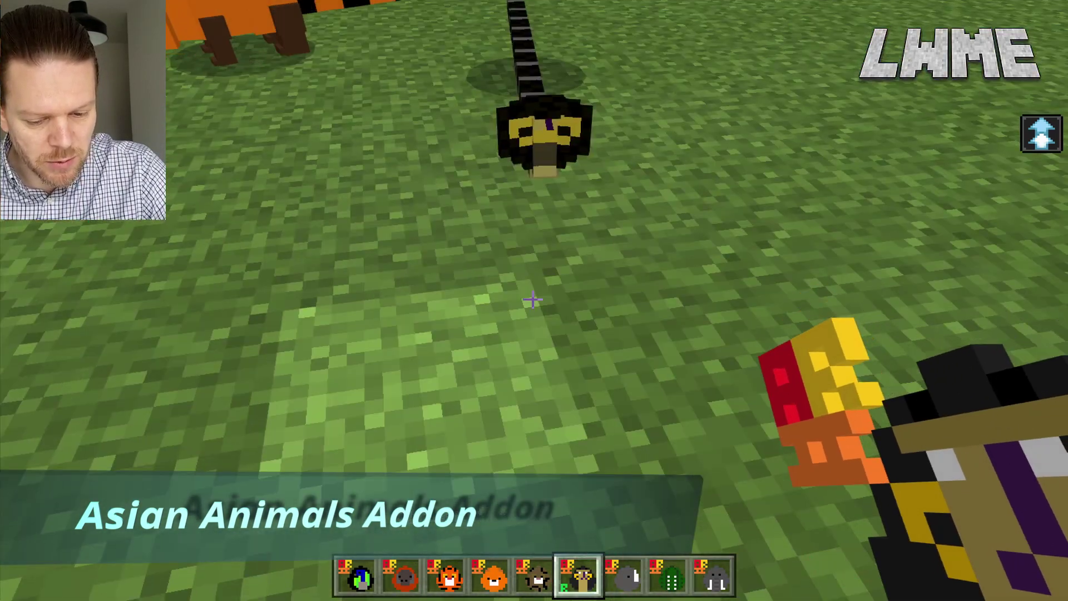
right_click(533, 301)
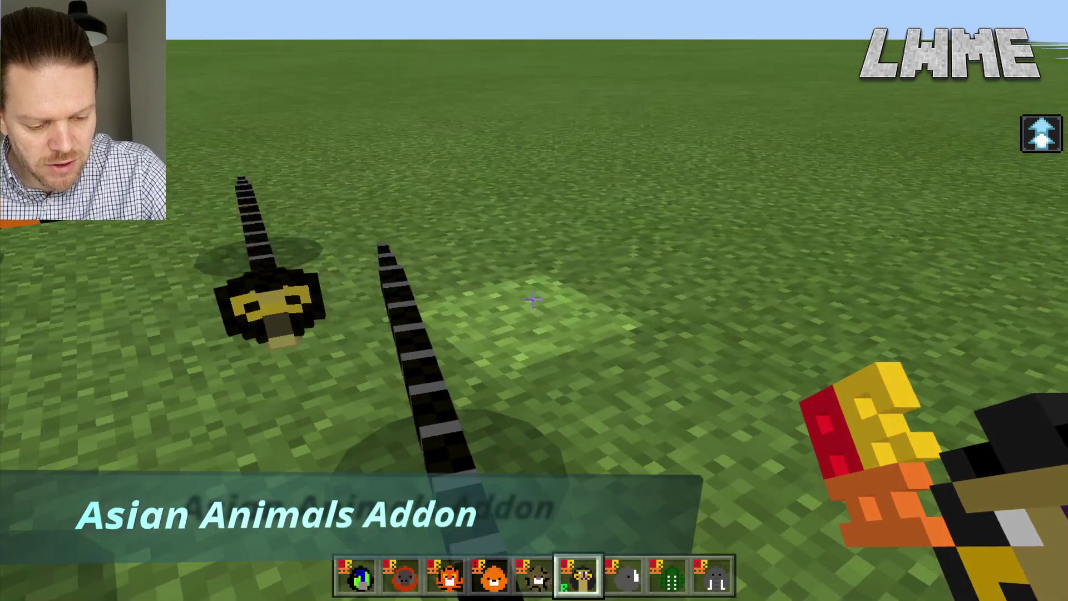
Spawn a rhino, a female crocodile and an elephant from hotbar slots 7–9
key(7)
right_click(533, 300)
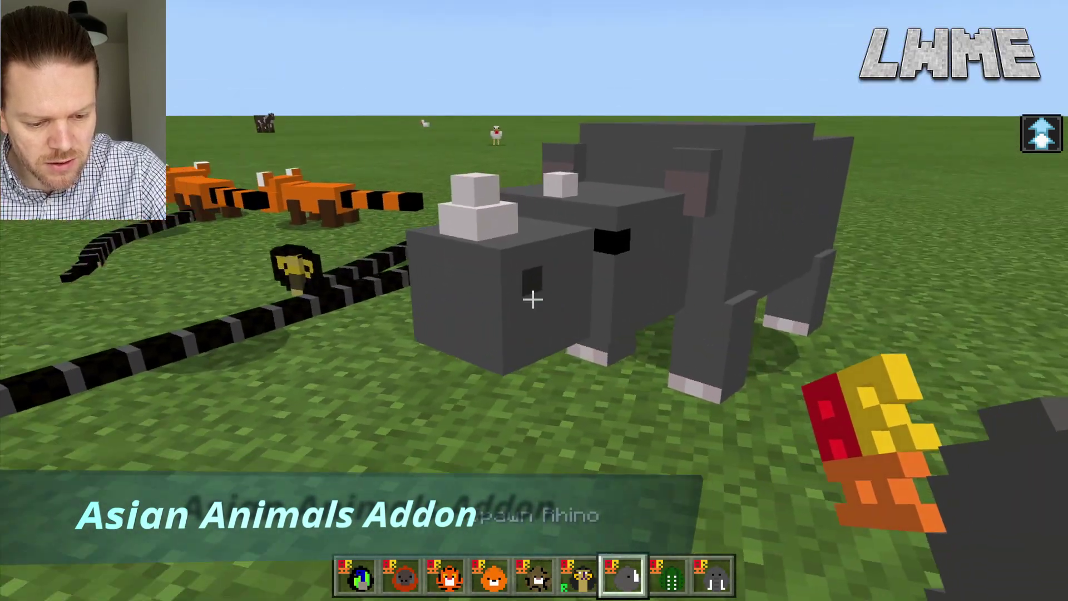
key(8)
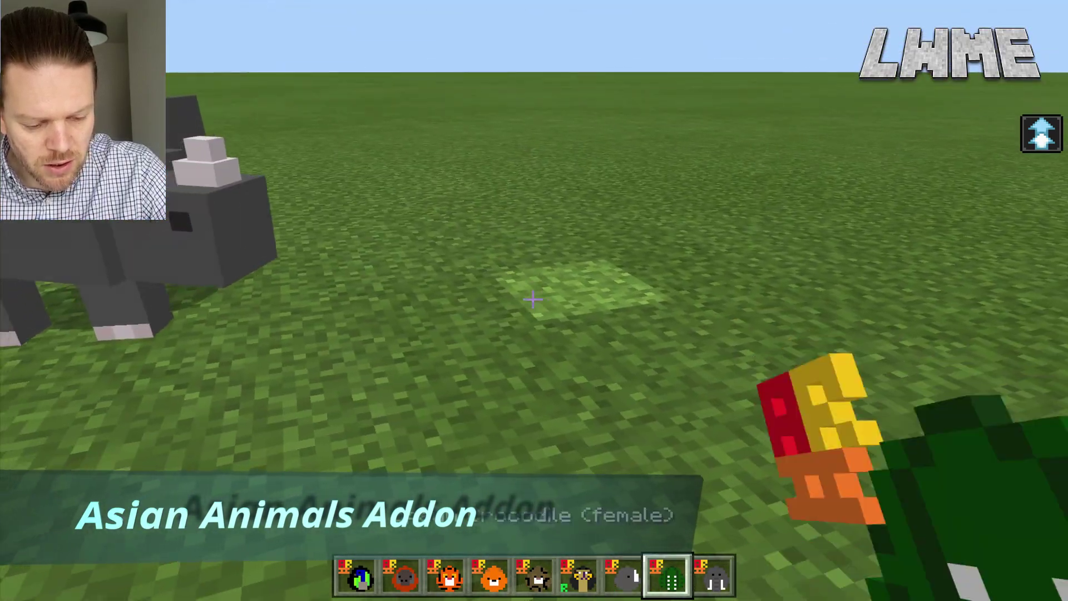
right_click(533, 300)
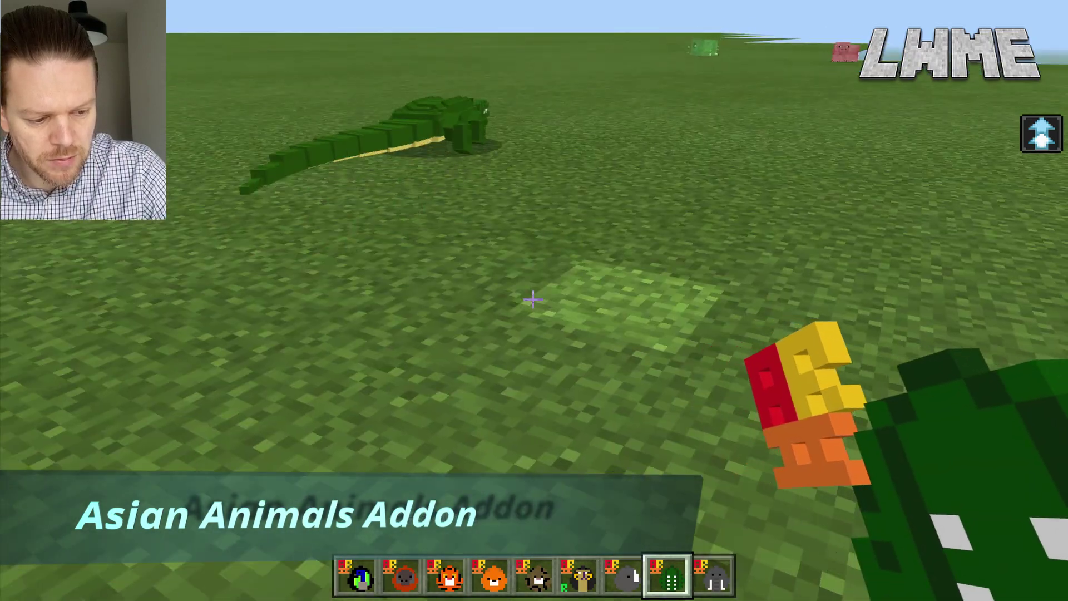
key(9)
right_click(533, 301)
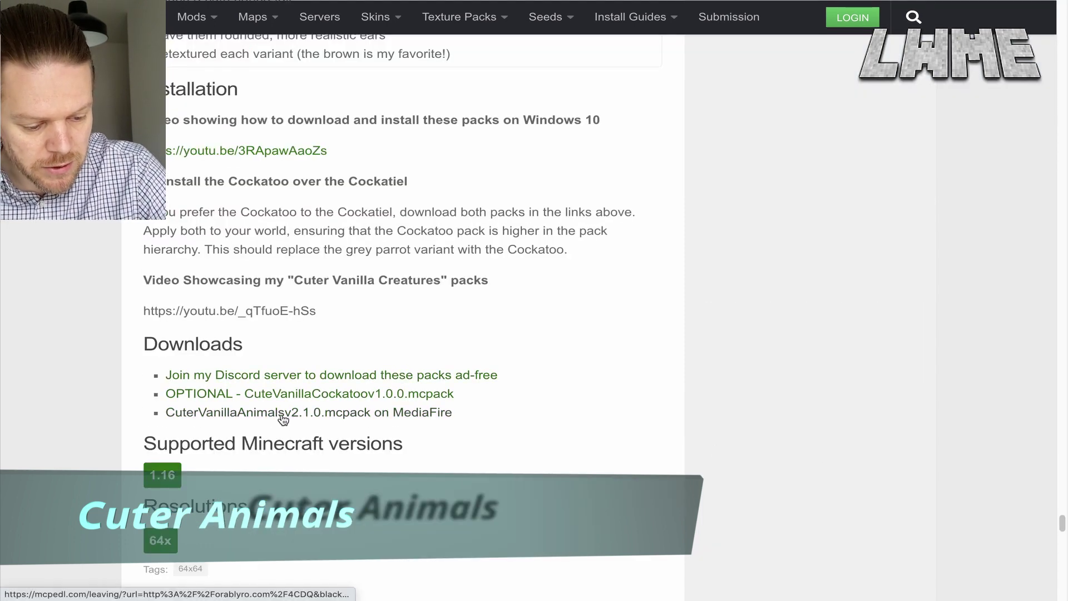
Follow the CuterVanillaAnimalsv2.1.0 MediaFire link past the ad, then resume the Minecraft world
click(347, 418)
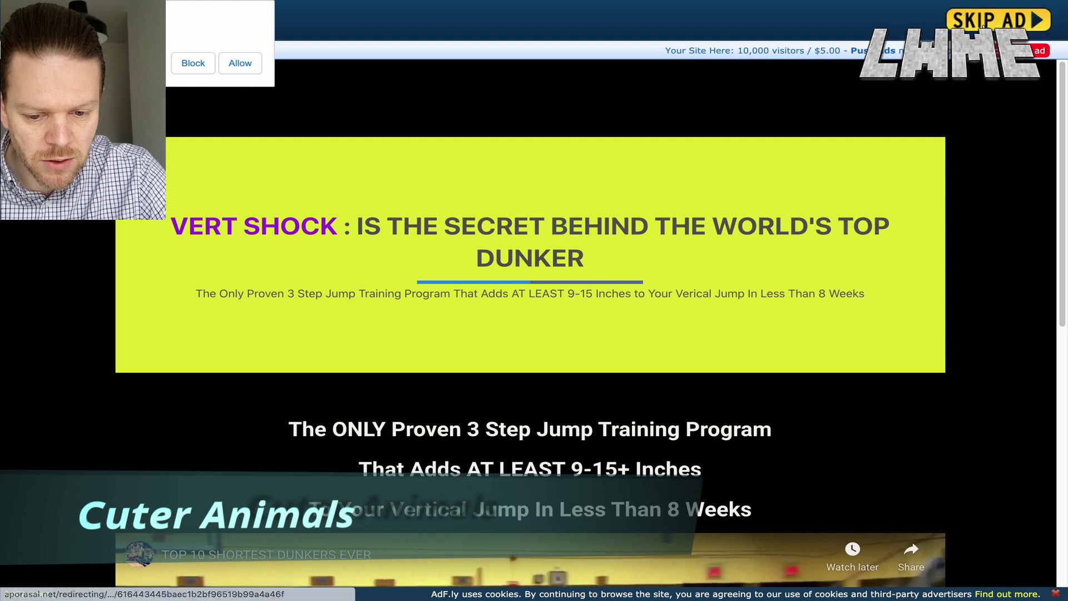
click(983, 23)
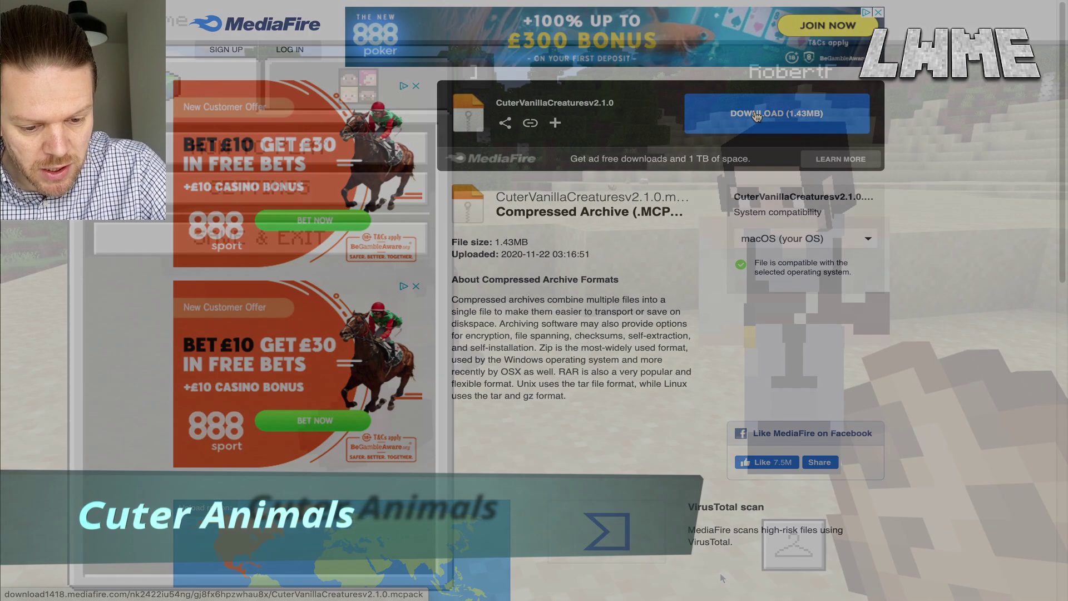
key(Escape)
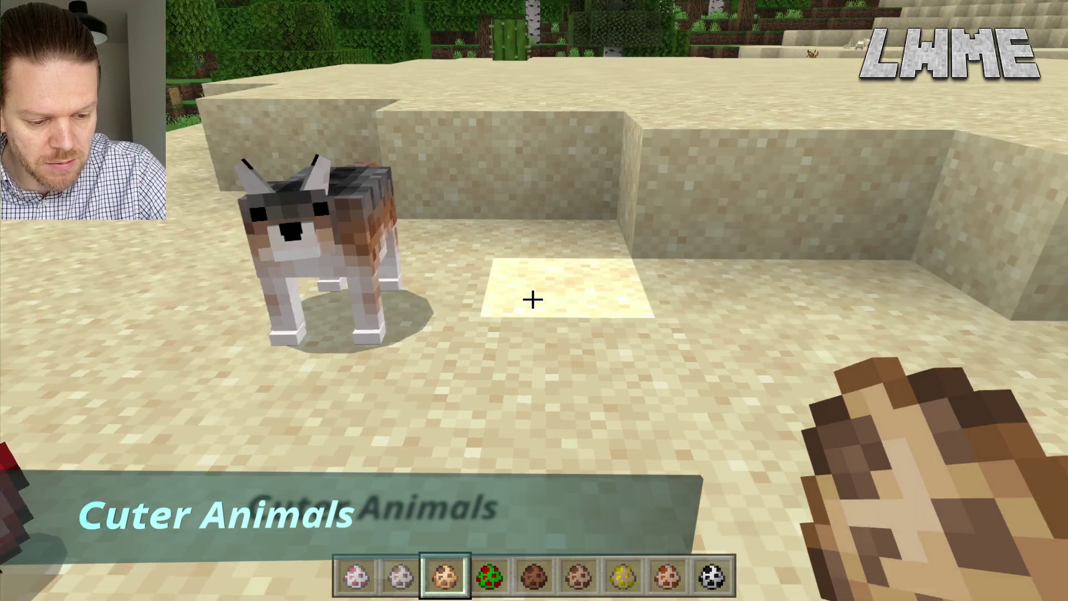
Spawn four cats, a blue parrot and a sheep on the sand
right_click(533, 300)
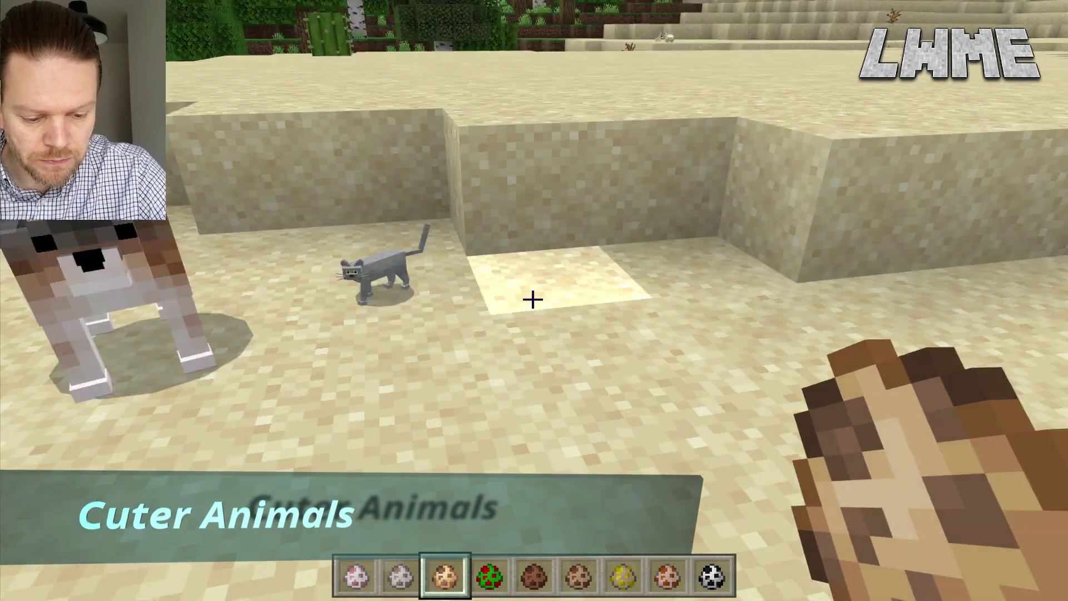
right_click(533, 299)
right_click(533, 300)
right_click(533, 299)
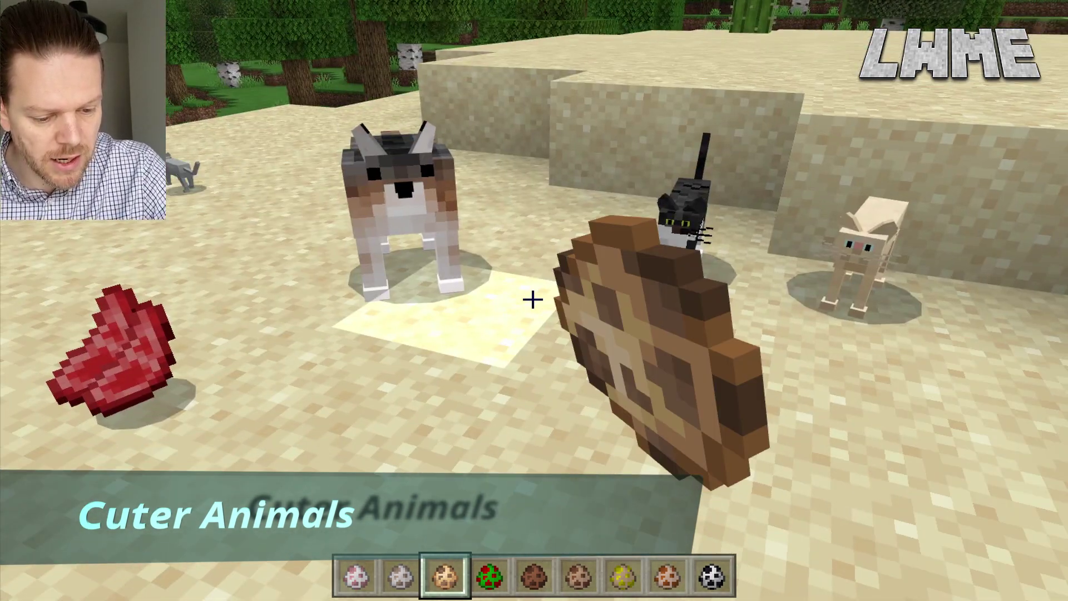
scroll(533, 300, down, 1)
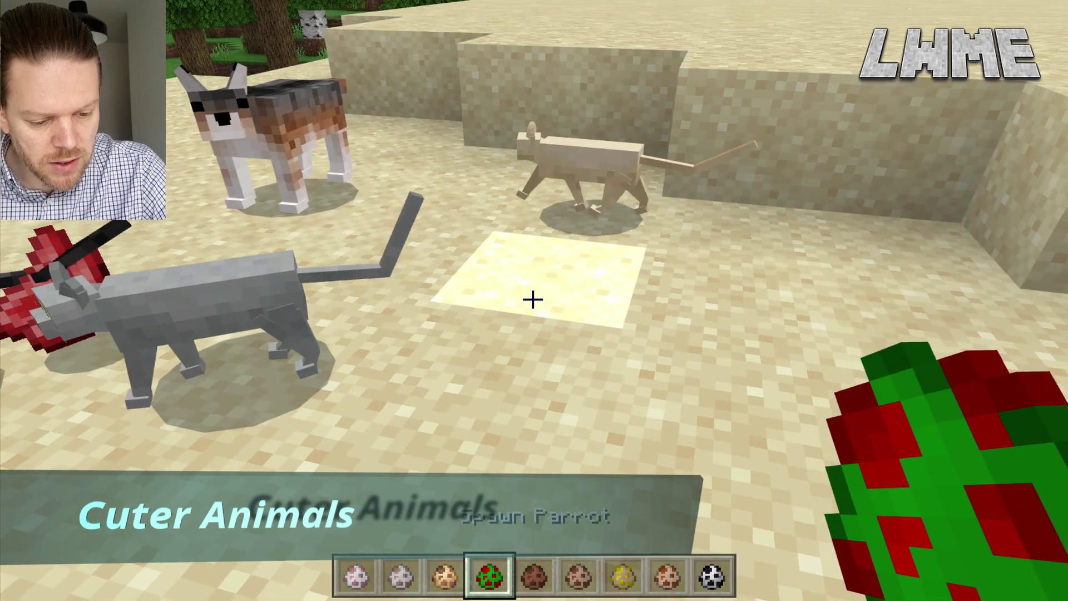
right_click(533, 299)
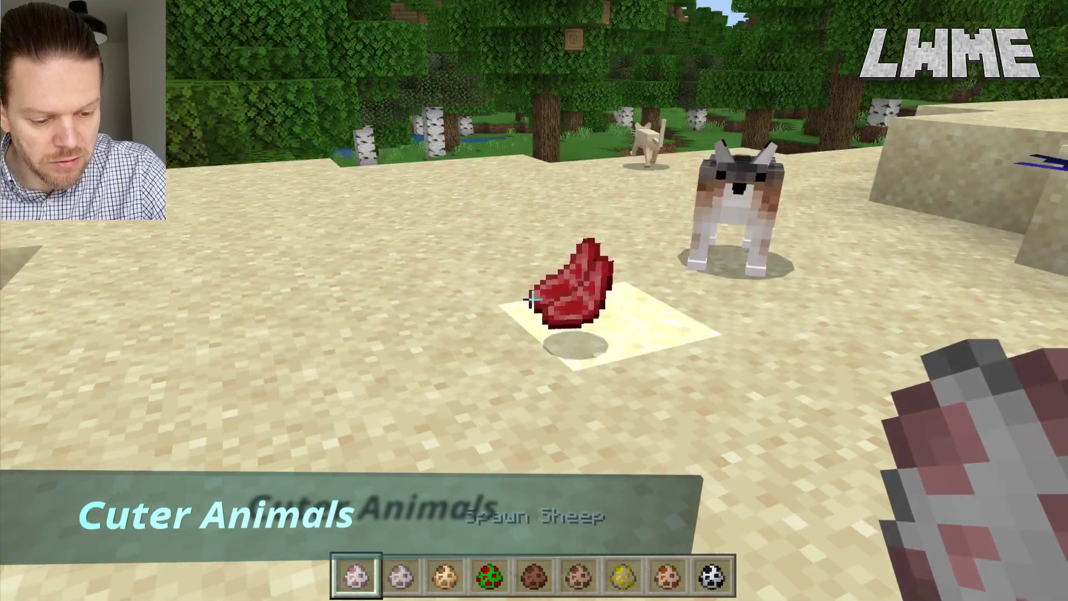
right_click(533, 300)
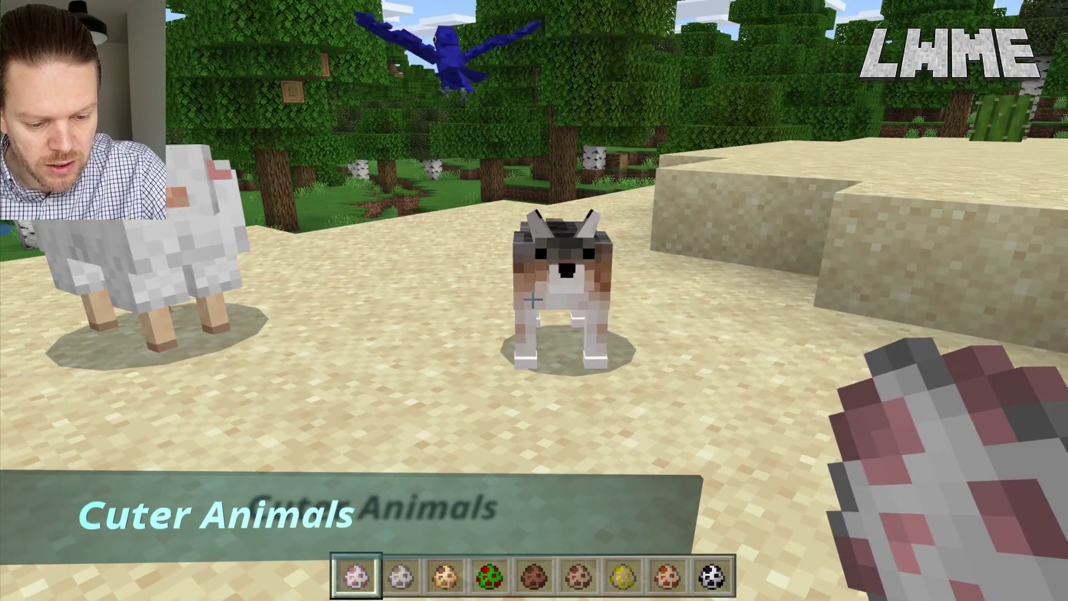
Spawn a macaw parrot, two rabbits and a llama on the sand
scroll(533, 299, down, 2)
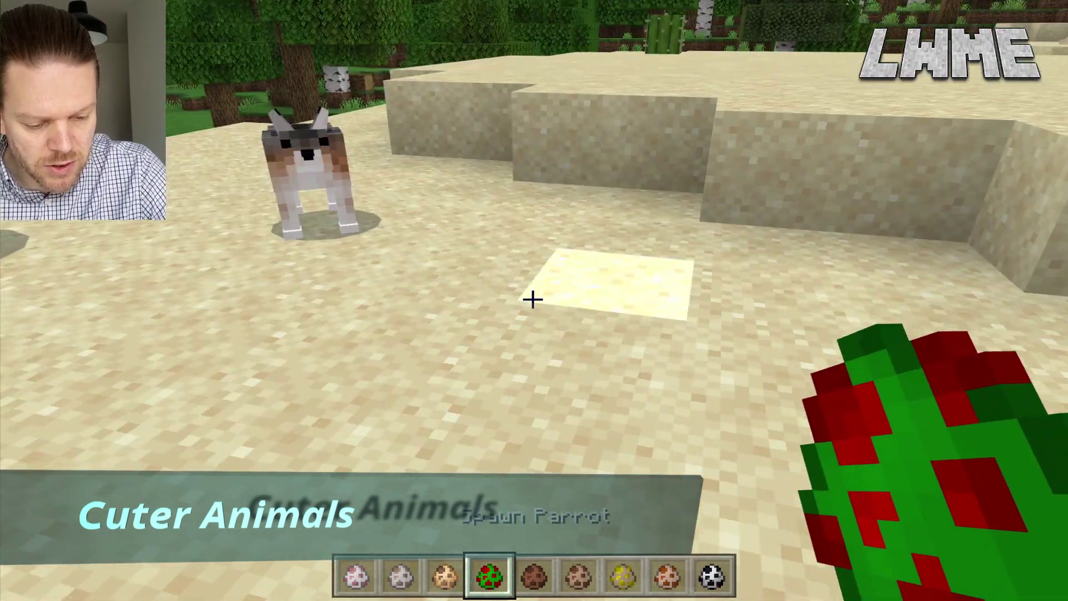
right_click(533, 299)
scroll(534, 299, down, 1)
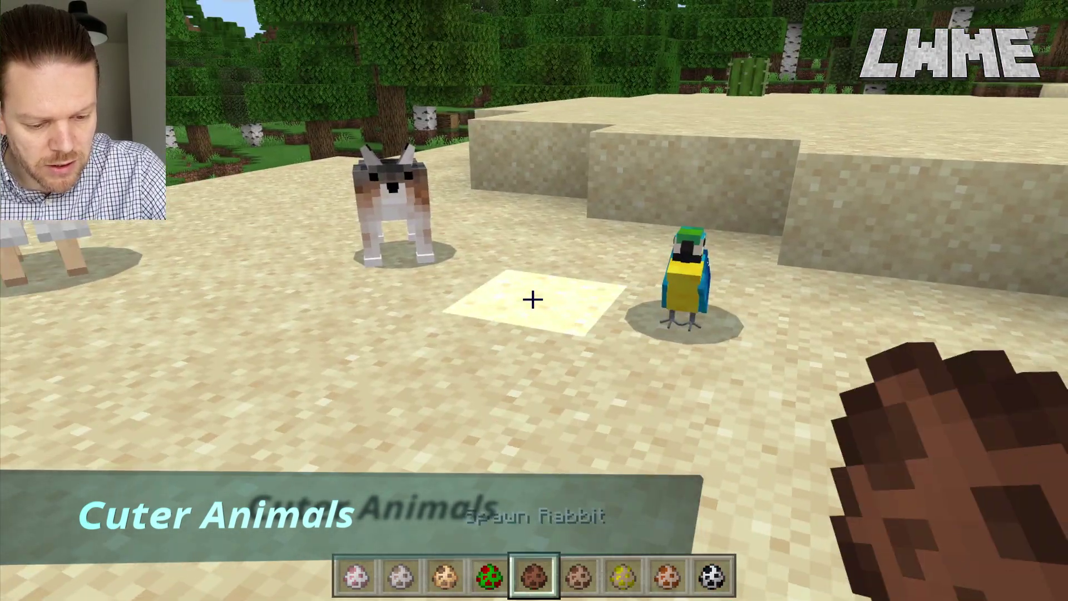
right_click(533, 300)
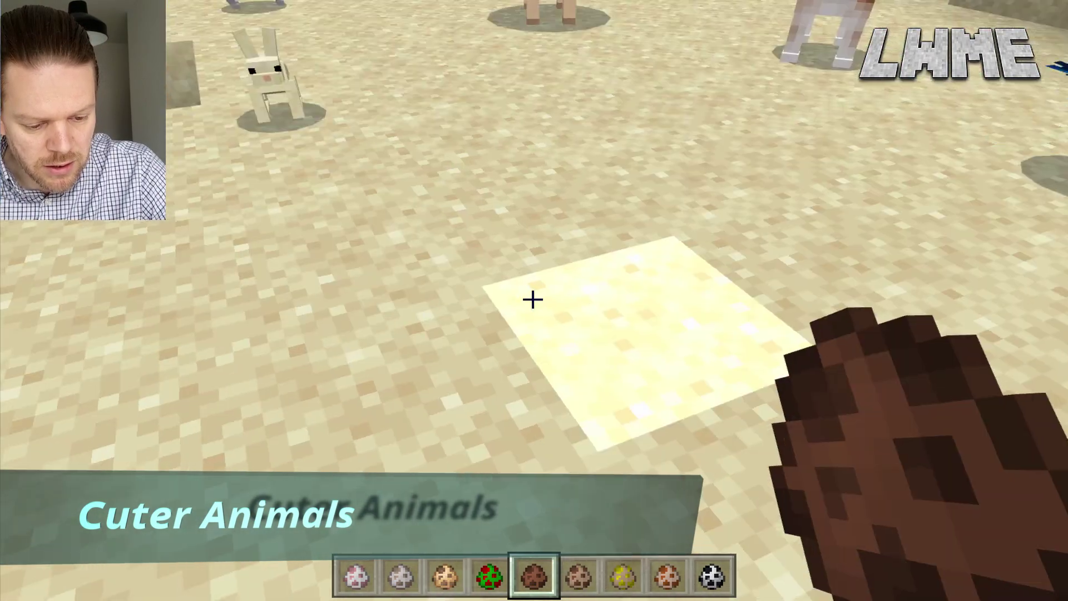
right_click(533, 300)
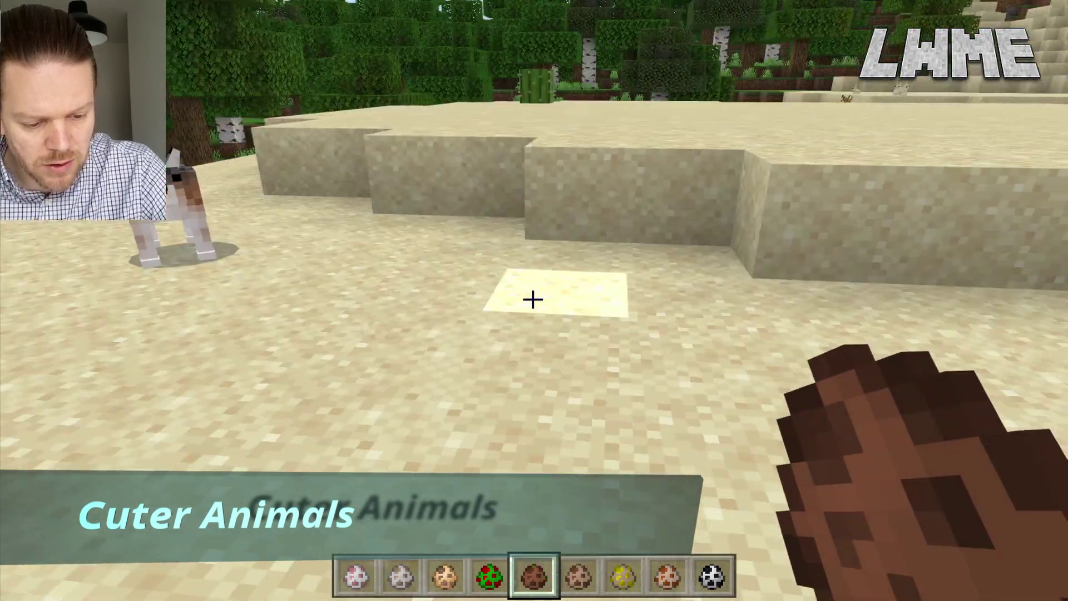
scroll(533, 300, down, 1)
right_click(533, 300)
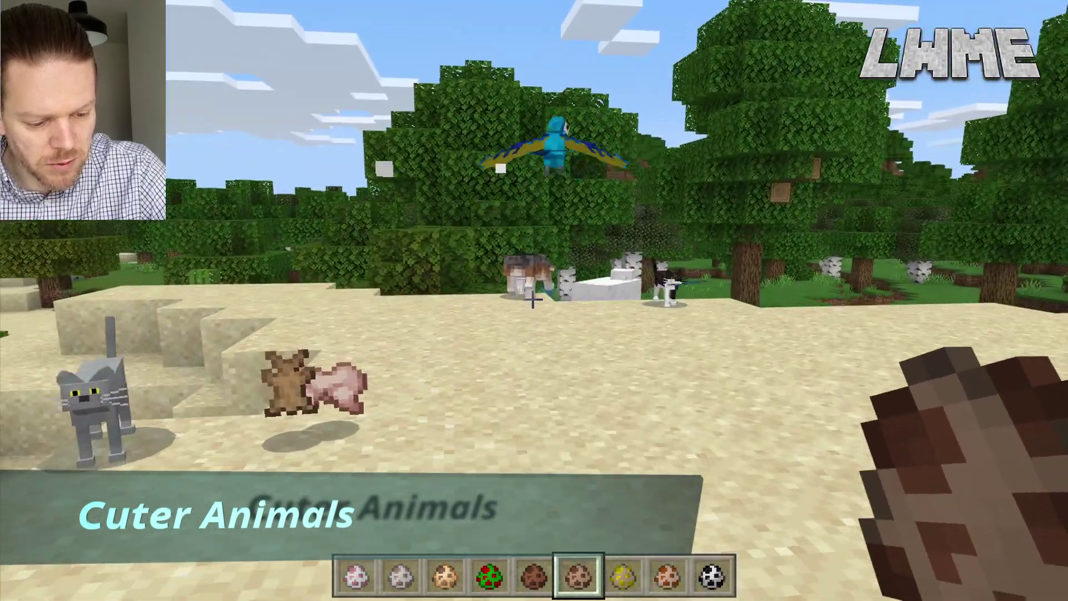
Spawn two horses, a fox and a panda on the sand
scroll(533, 299, down, 1)
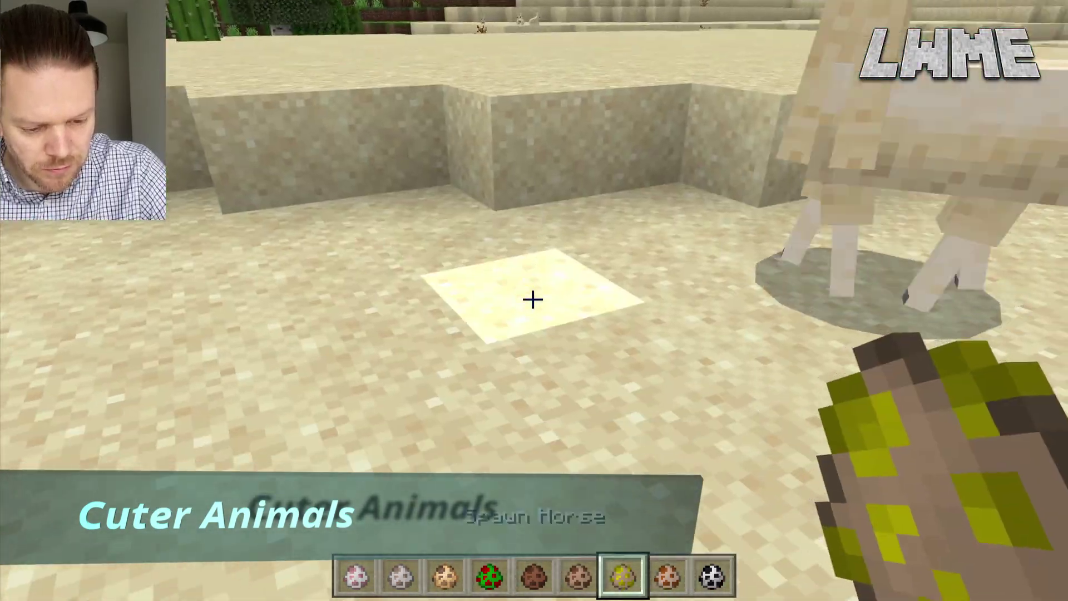
right_click(533, 300)
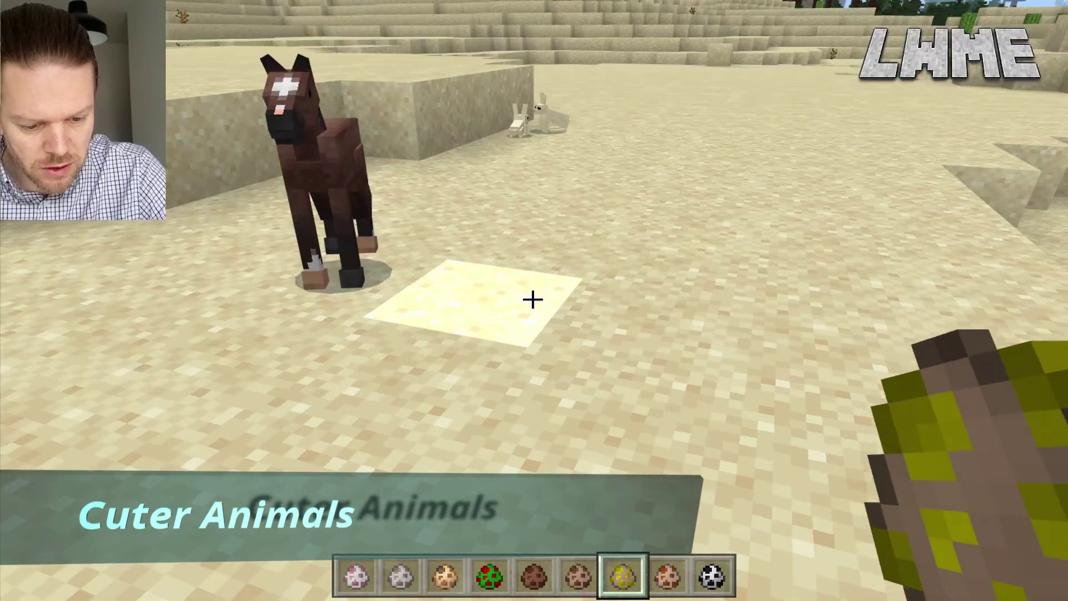
right_click(533, 299)
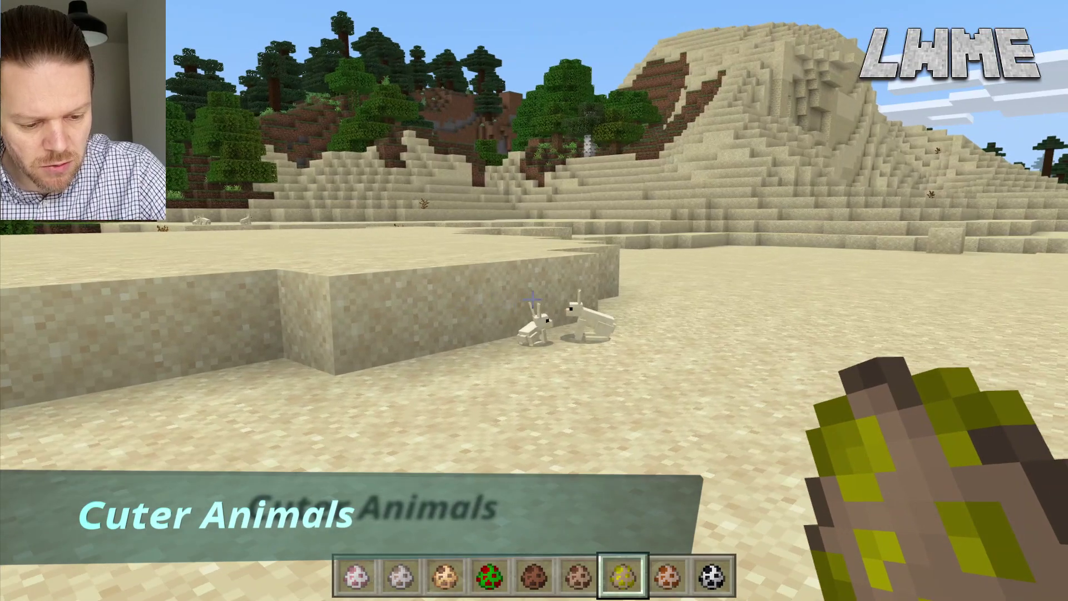
scroll(533, 299, down, 1)
right_click(533, 299)
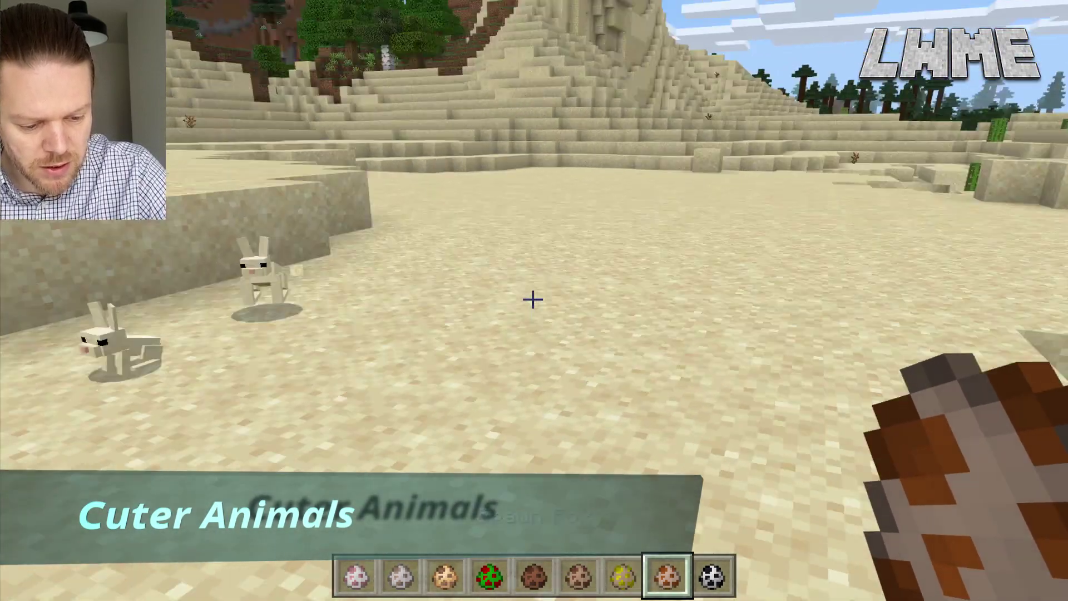
scroll(533, 299, down, 1)
right_click(533, 300)
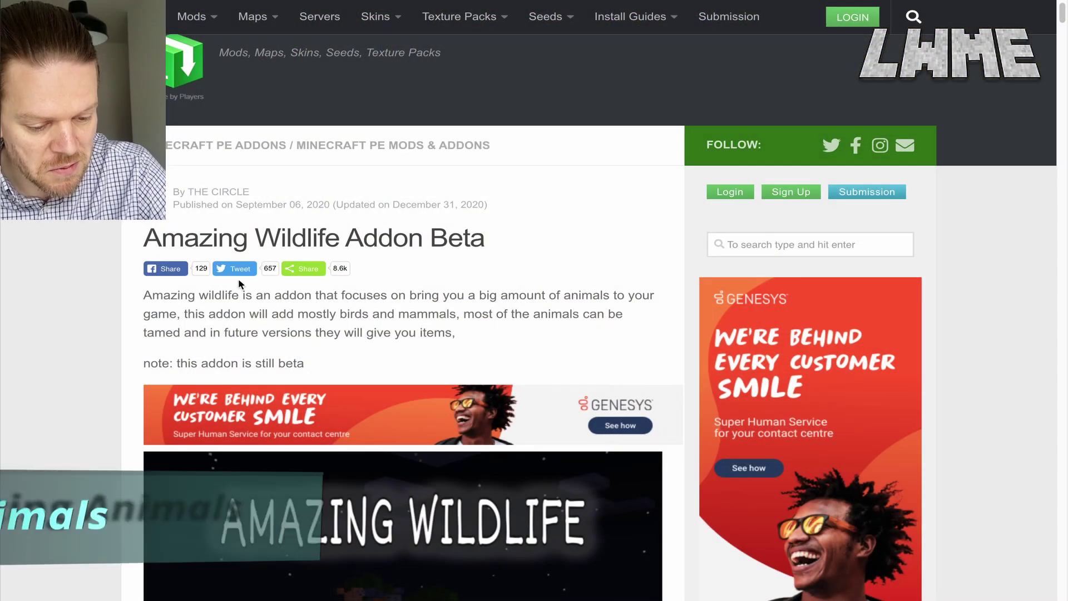
Follow the 'Download mcaddon' link through the redirect to the Aw_Updated.mcaddon MediaFire page
scroll(241, 348, down, 15)
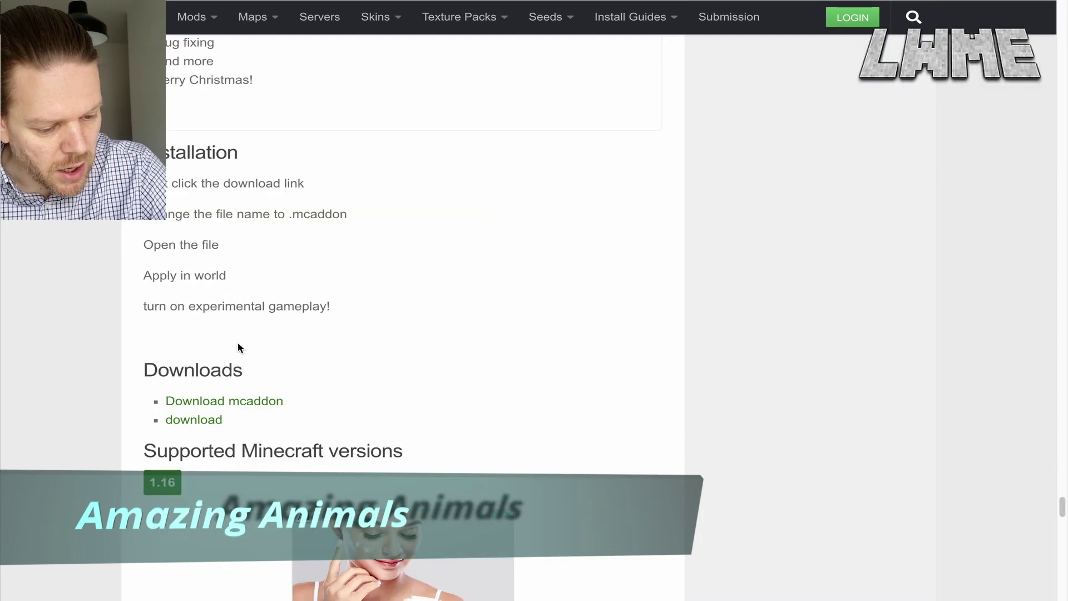
click(203, 409)
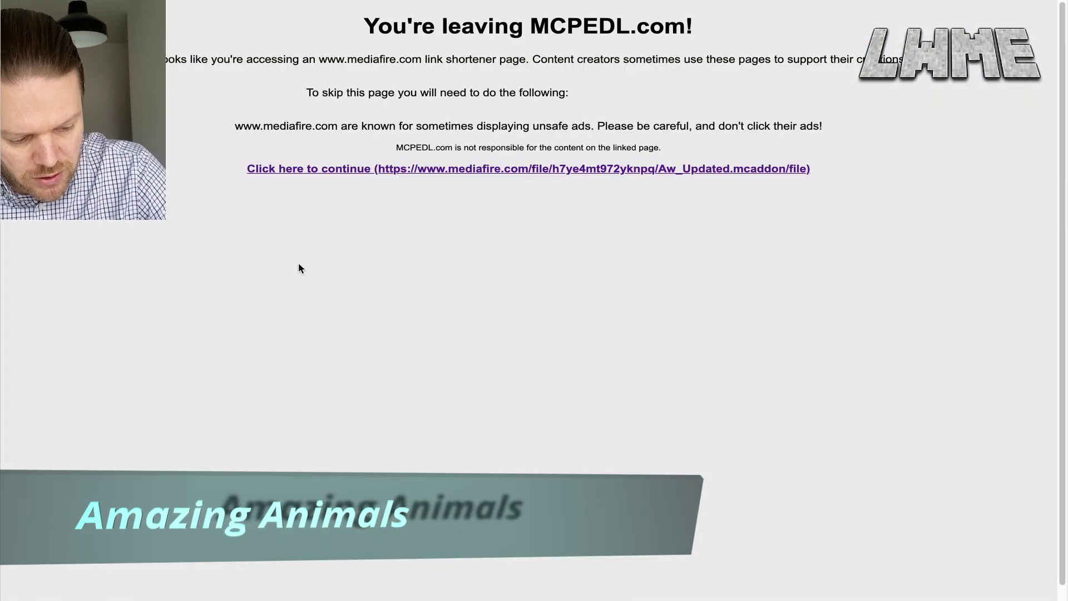
click(560, 168)
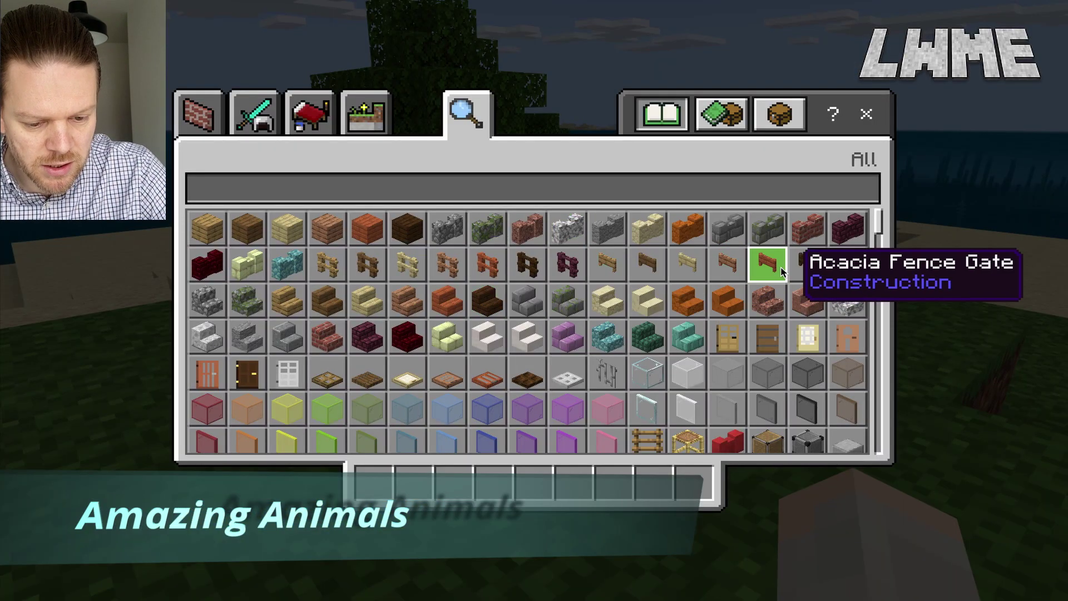
Add orca and other Amazing Wildlife spawn-egg stacks to the hotbar
drag(882, 230, 871, 317)
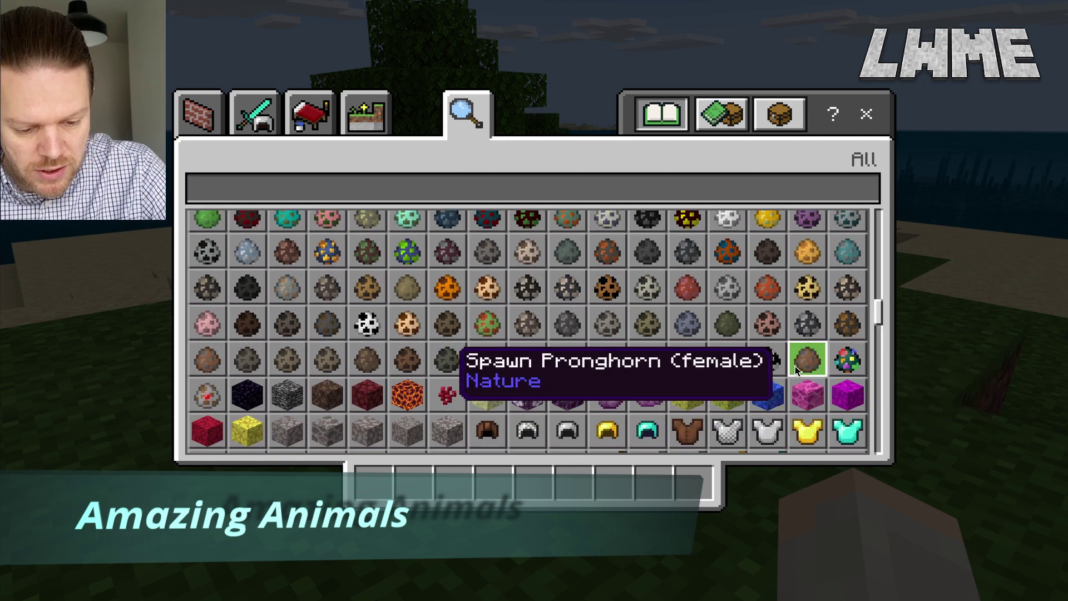
click(770, 365)
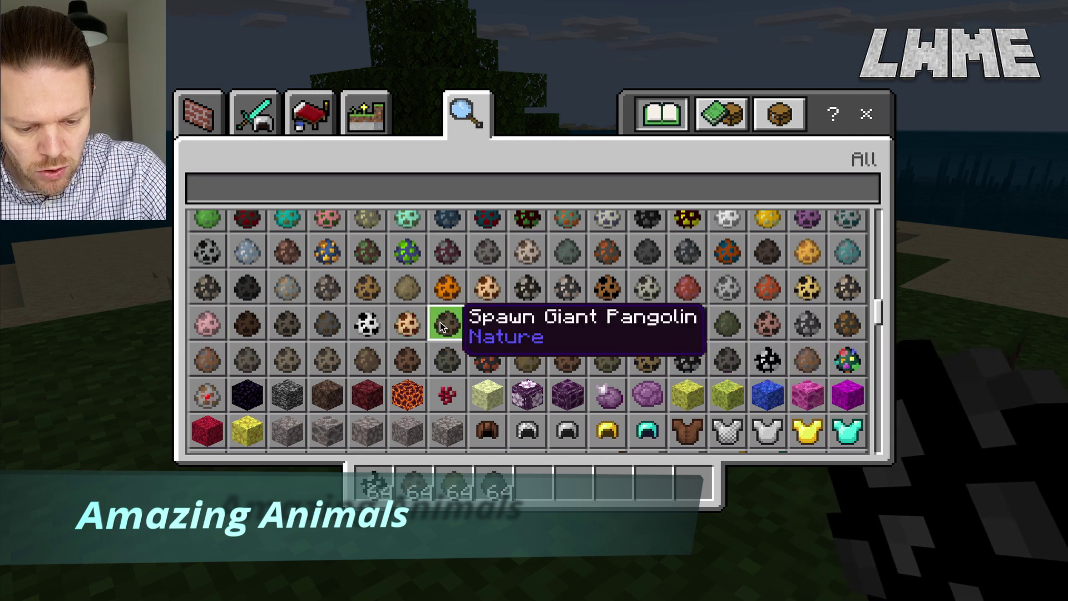
click(443, 326)
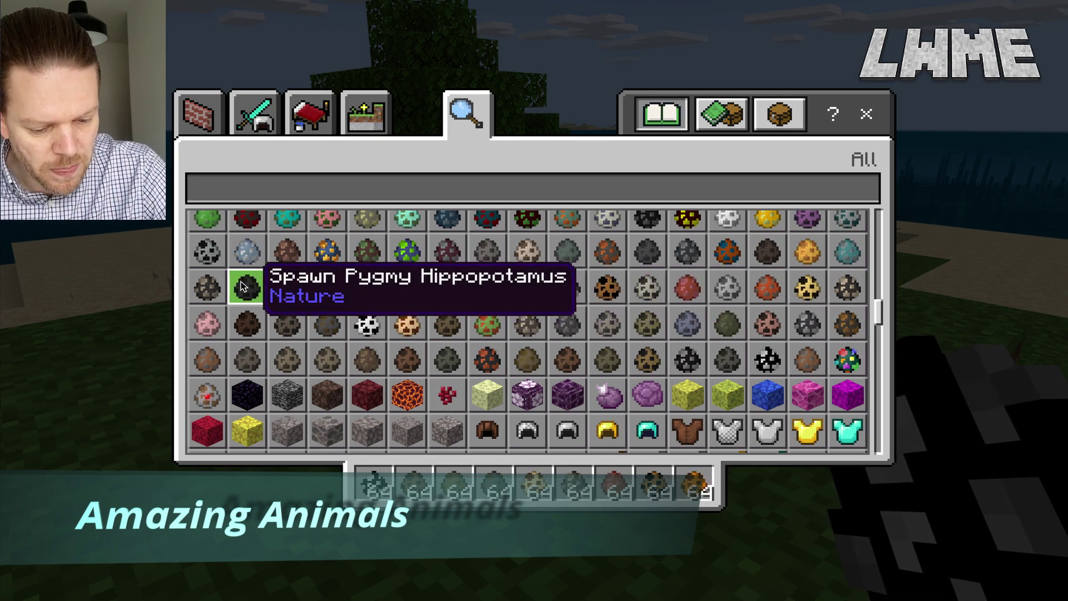
Spawn a brown animal, a Galápagos giant tortoise and a Sumatran Rhinoceros on the grass
key(e)
key(w)
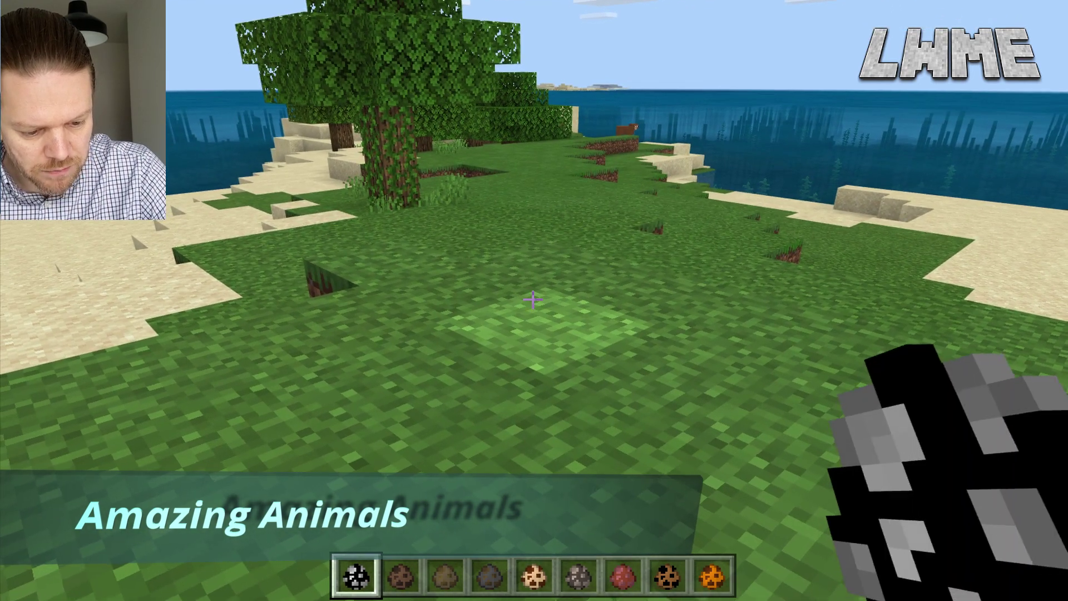
key(2)
right_click(533, 300)
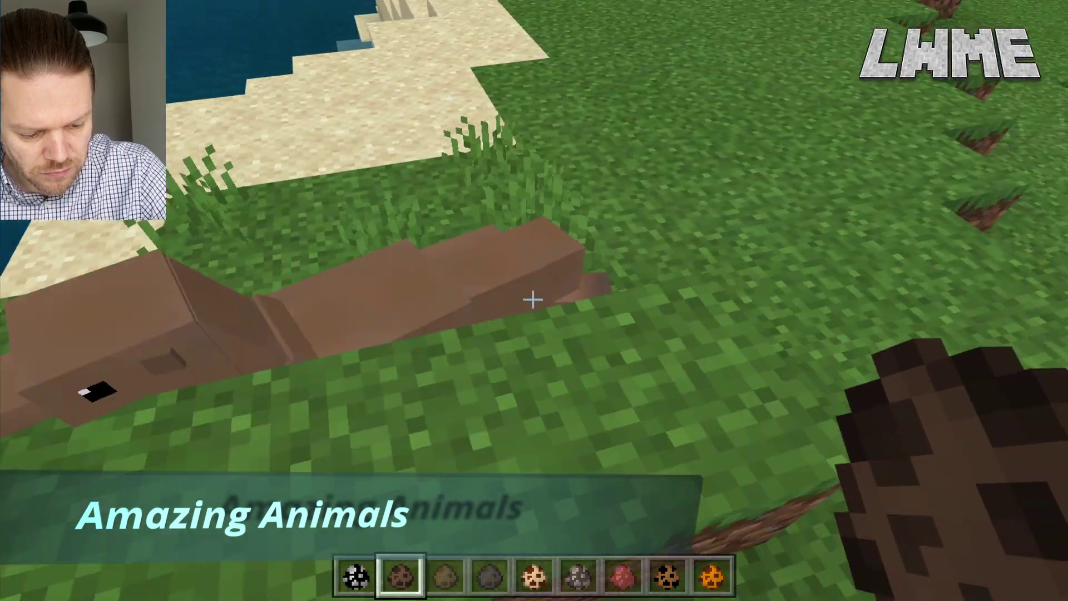
key(d)
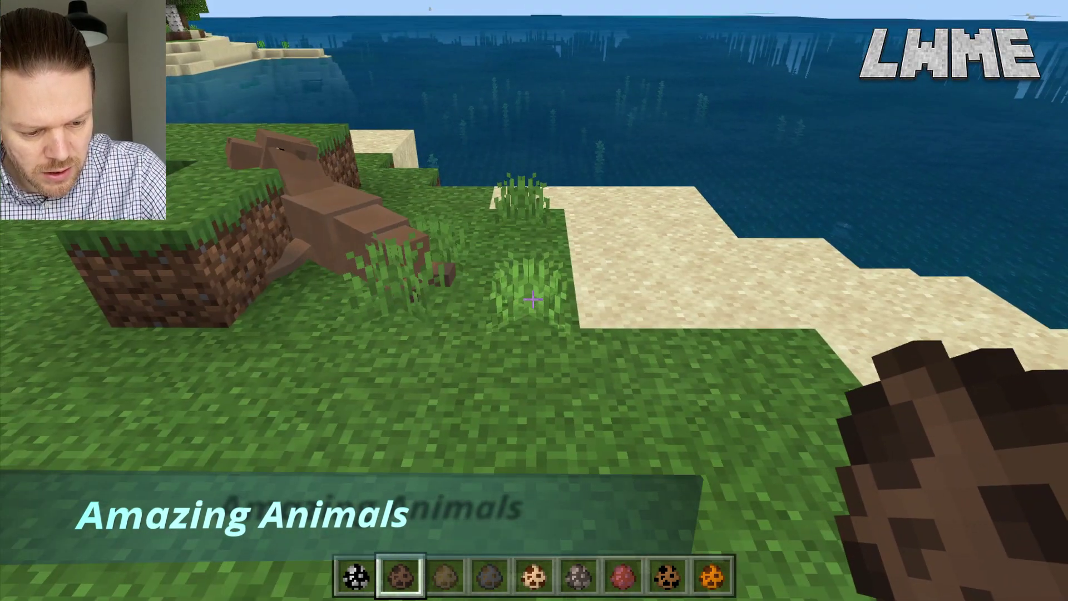
right_click(532, 299)
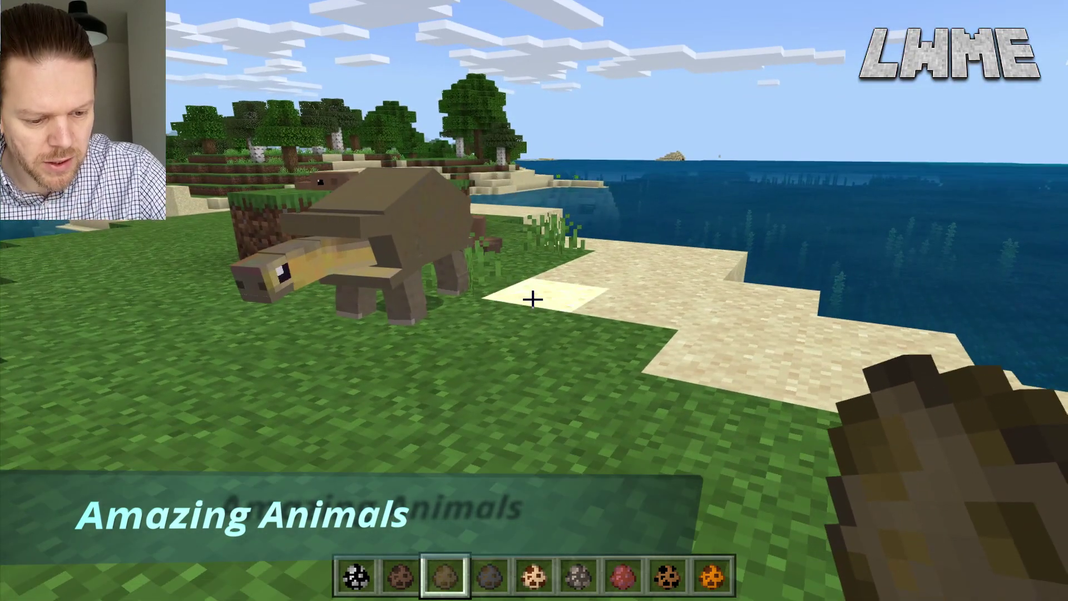
key(4)
right_click(532, 299)
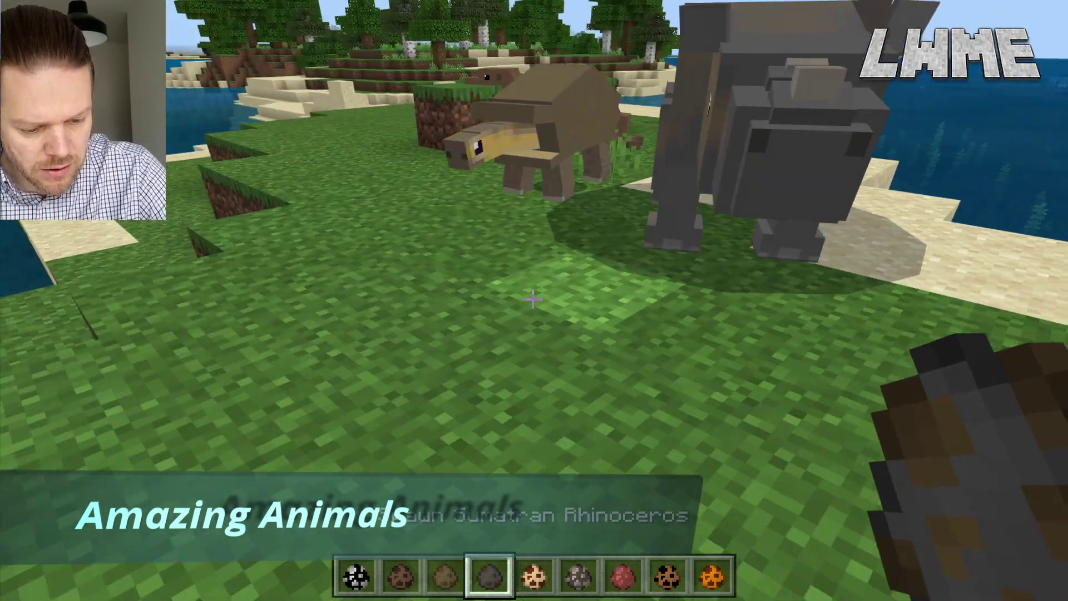
Spawn an African lion, a reindeer and an American Flamingo
key(5)
right_click(532, 300)
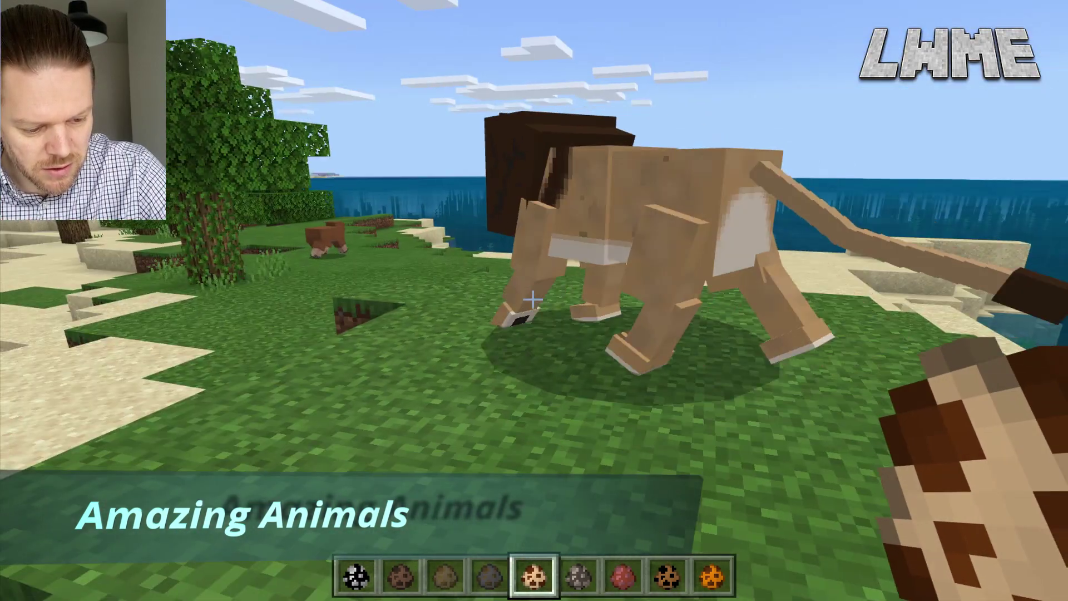
key(6)
right_click(532, 299)
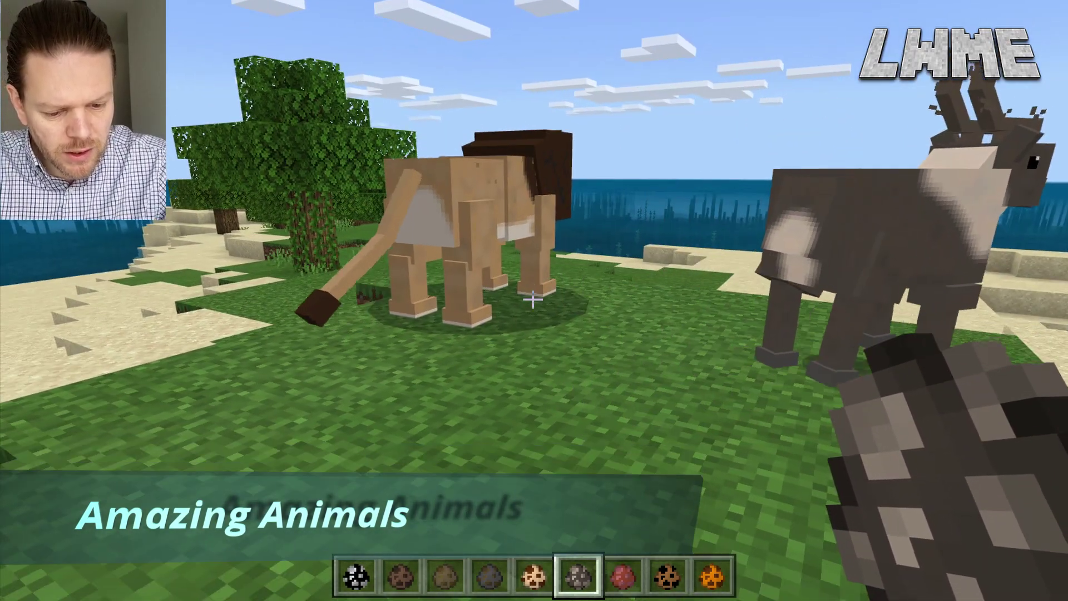
key(7)
right_click(533, 300)
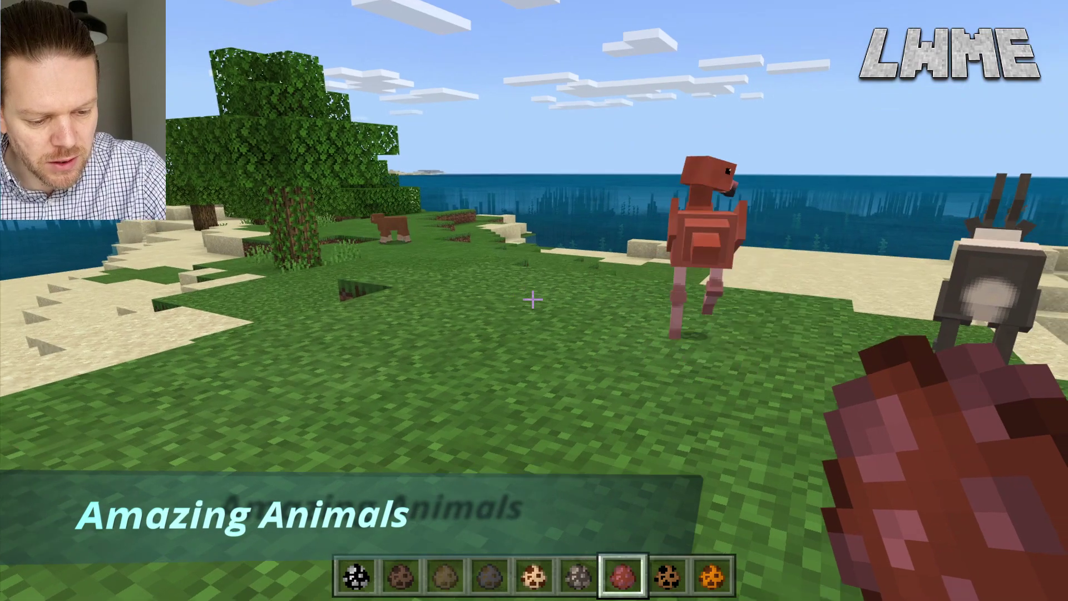
Spawn a Bengal tiger and a Borneo orangutan from slots 8 and 9
key(8)
right_click(533, 300)
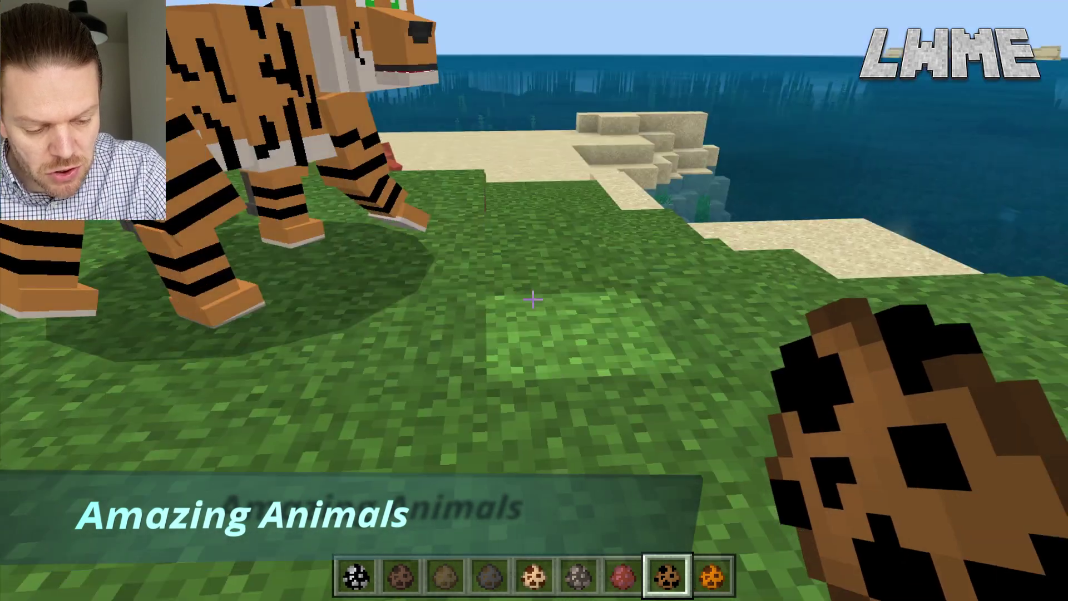
key(9)
right_click(533, 299)
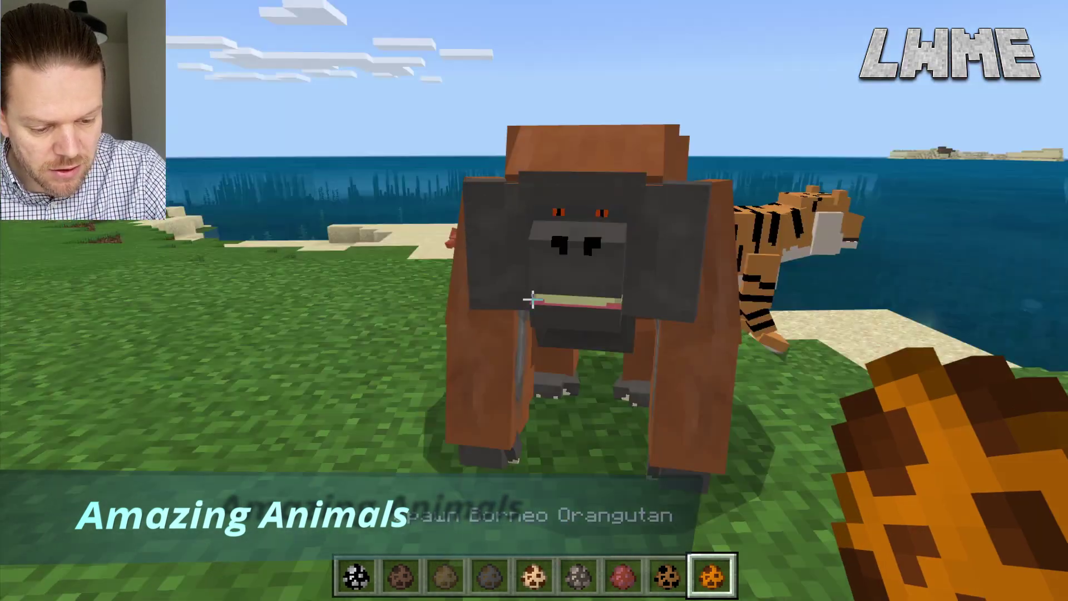